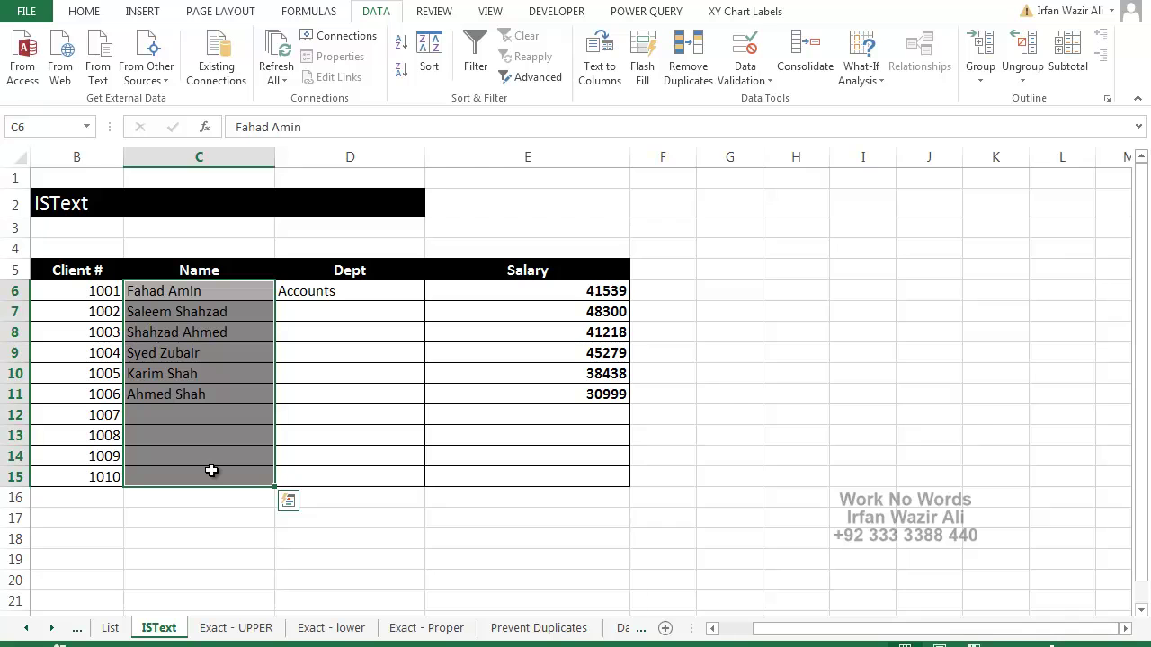
Open Data Validation for the ISText sheet's Name cells C6:C15
left_click(746, 50)
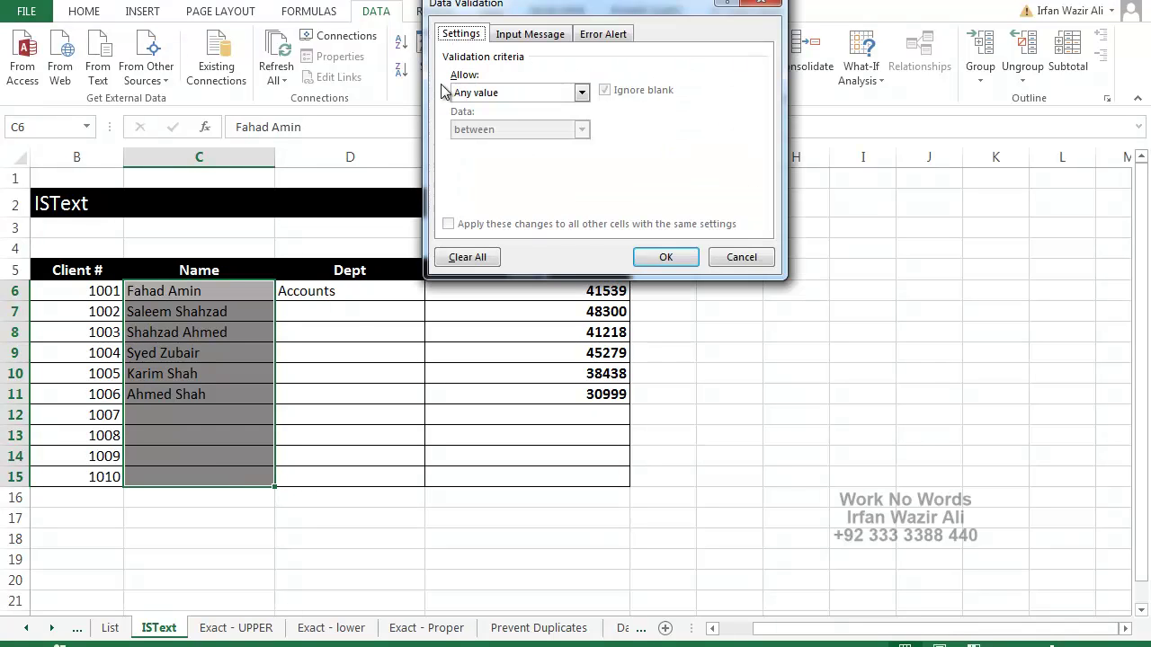
Add a Custom validation rule =istext(C6) to the Name cells C6:C15
left_click(482, 95)
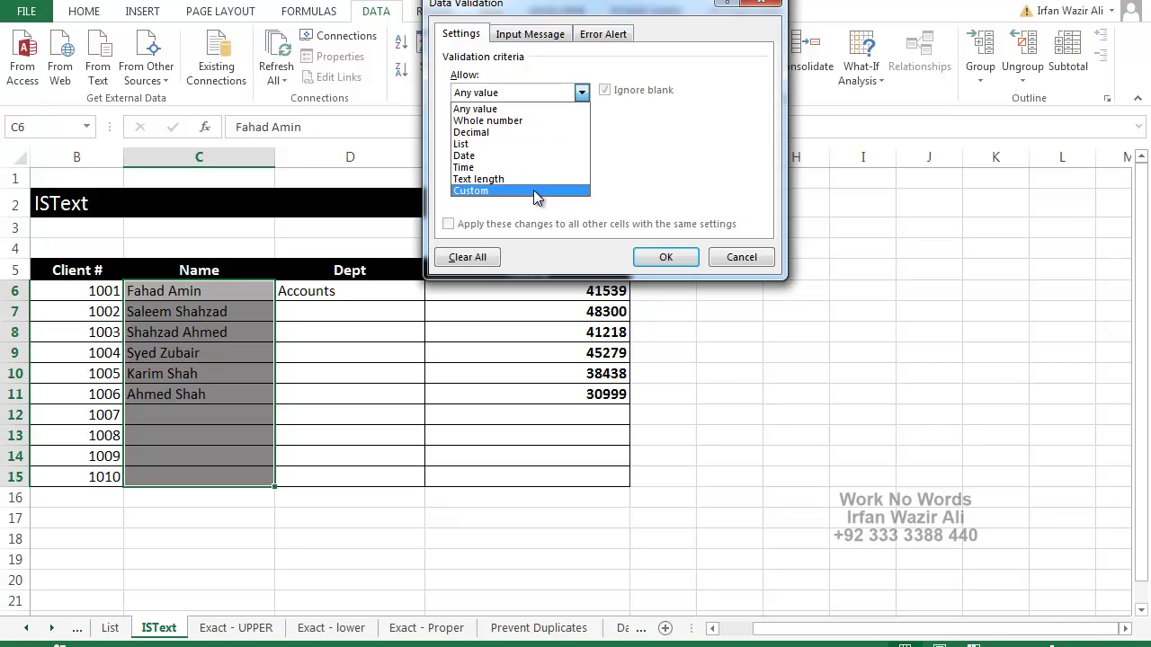
left_click(533, 191)
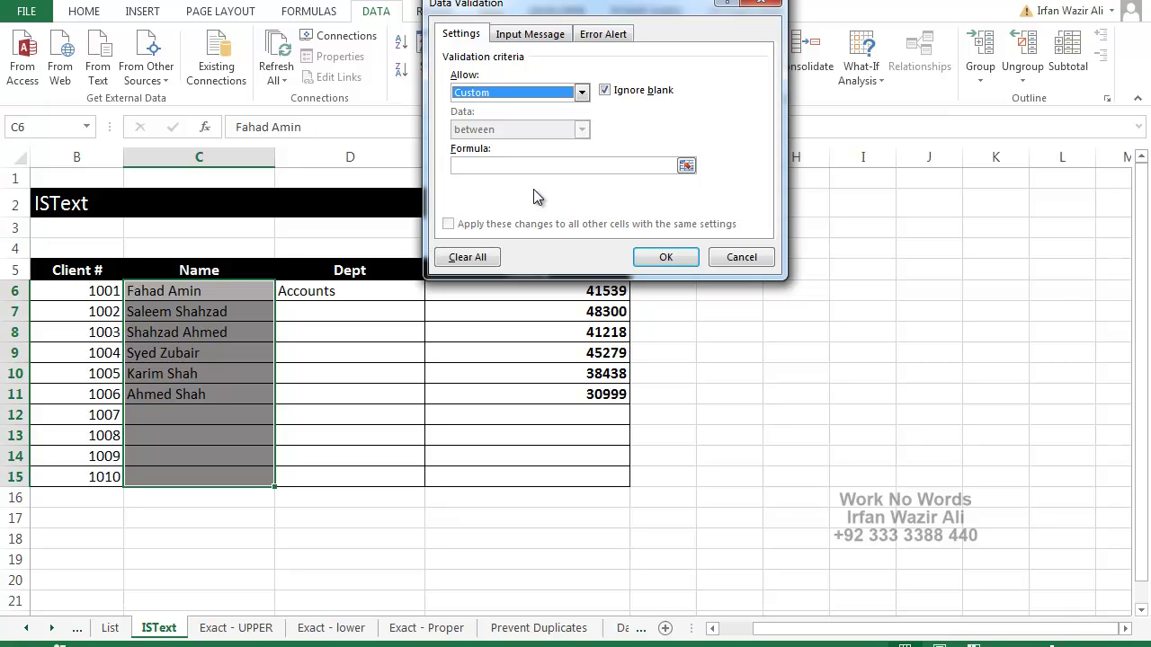
left_click(515, 165)
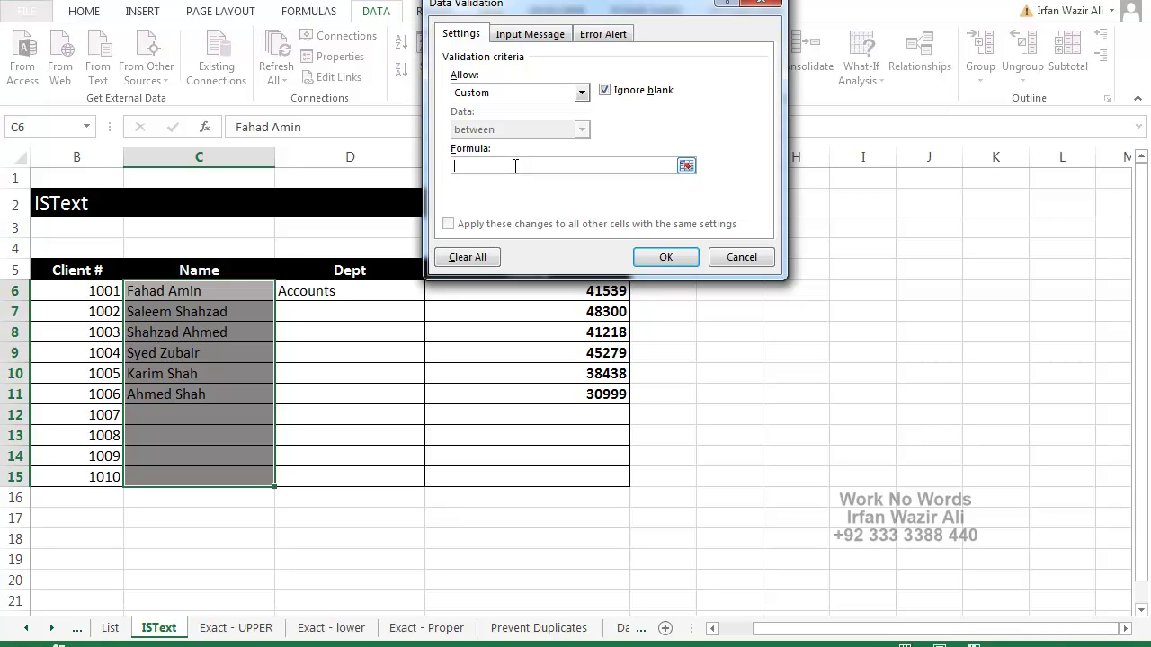
type("=istext(")
left_click(232, 295)
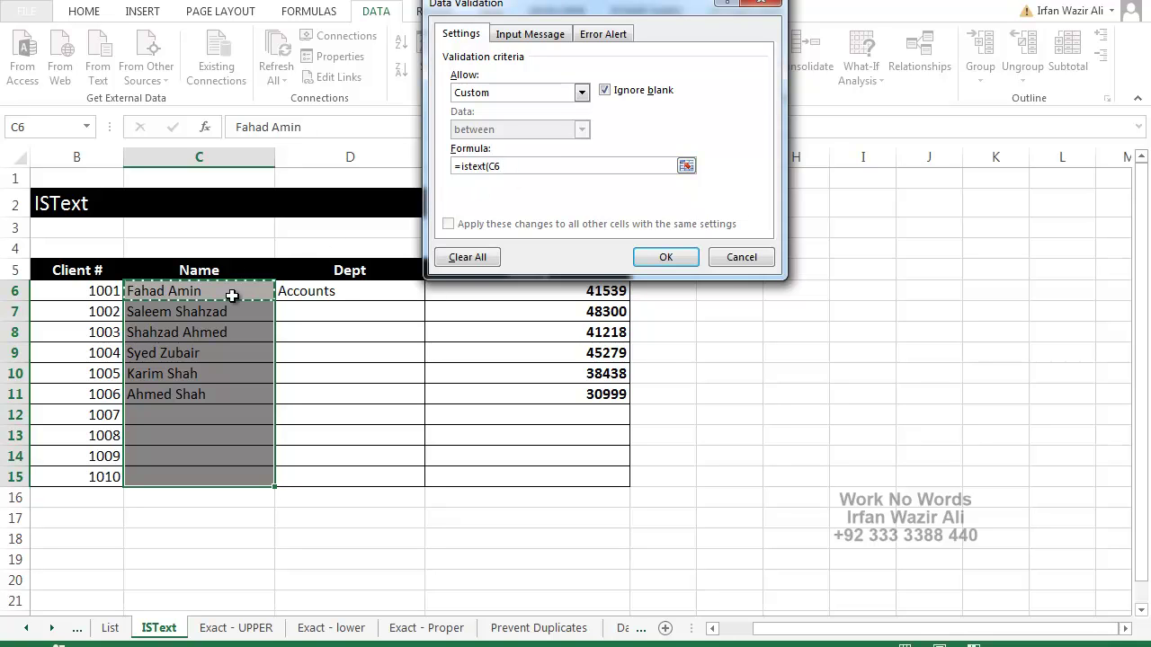
type(")")
left_click(665, 257)
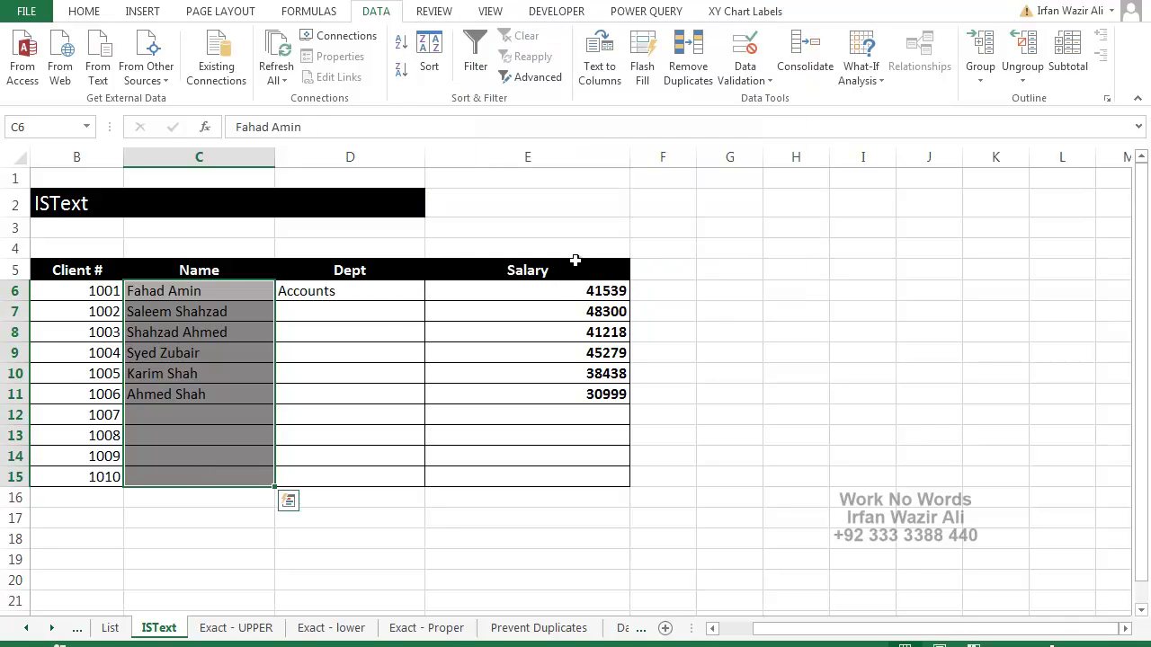
Test the text-only rule in C12: 2423 is rejected and wrwr is accepted
left_click(220, 414)
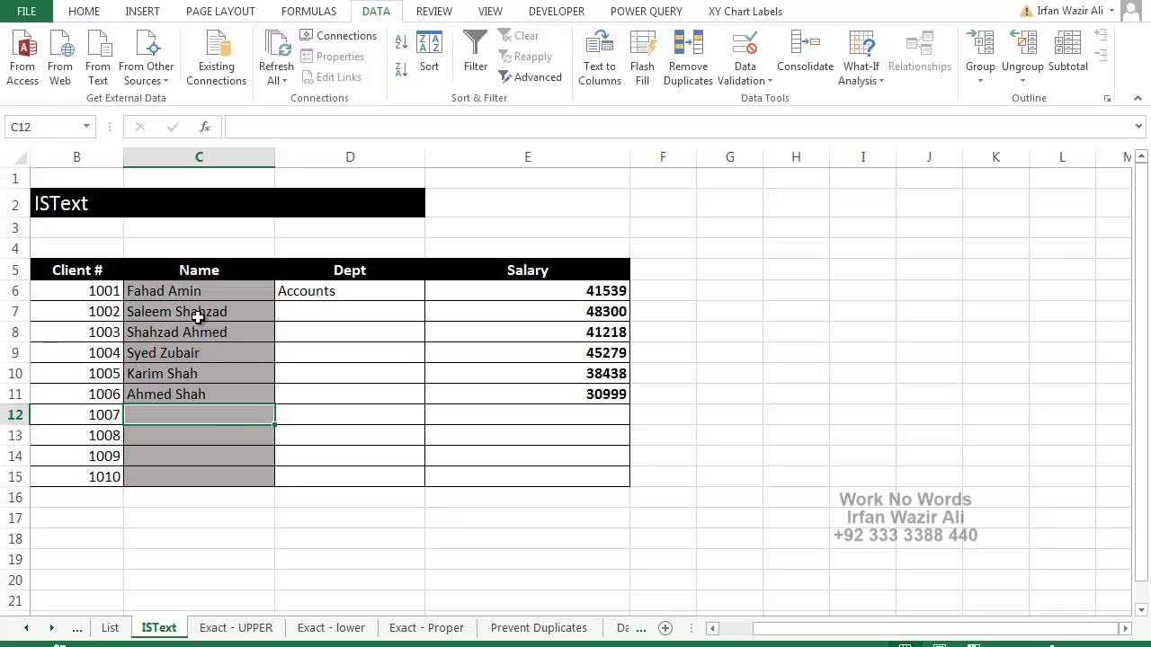
type("2423")
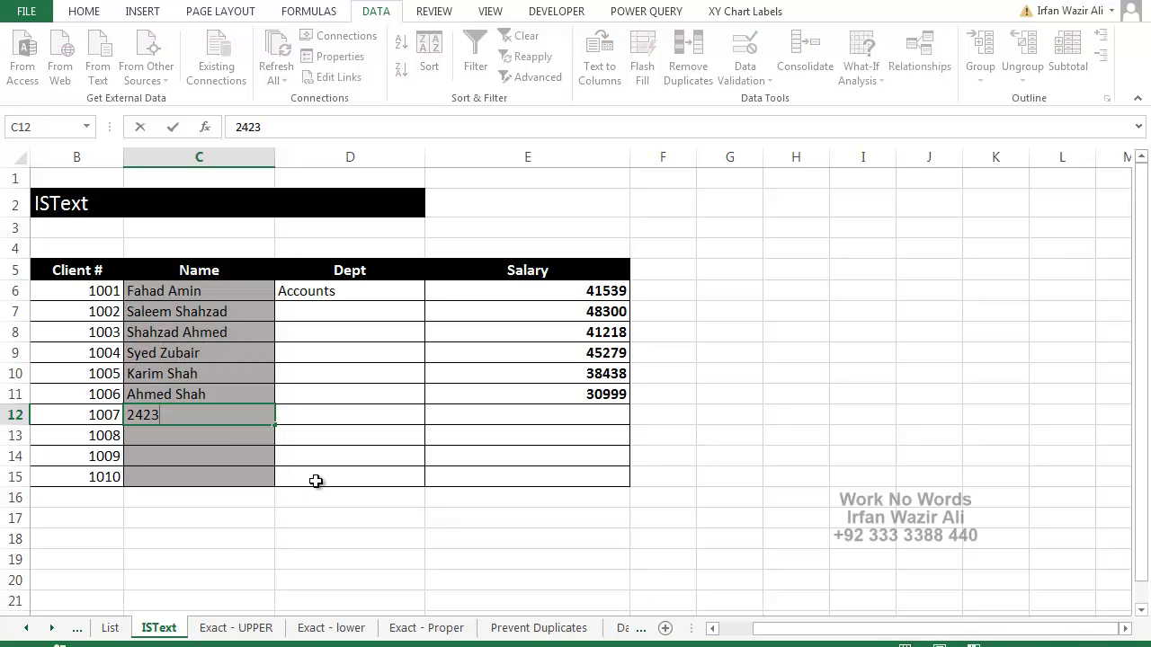
key("Return")
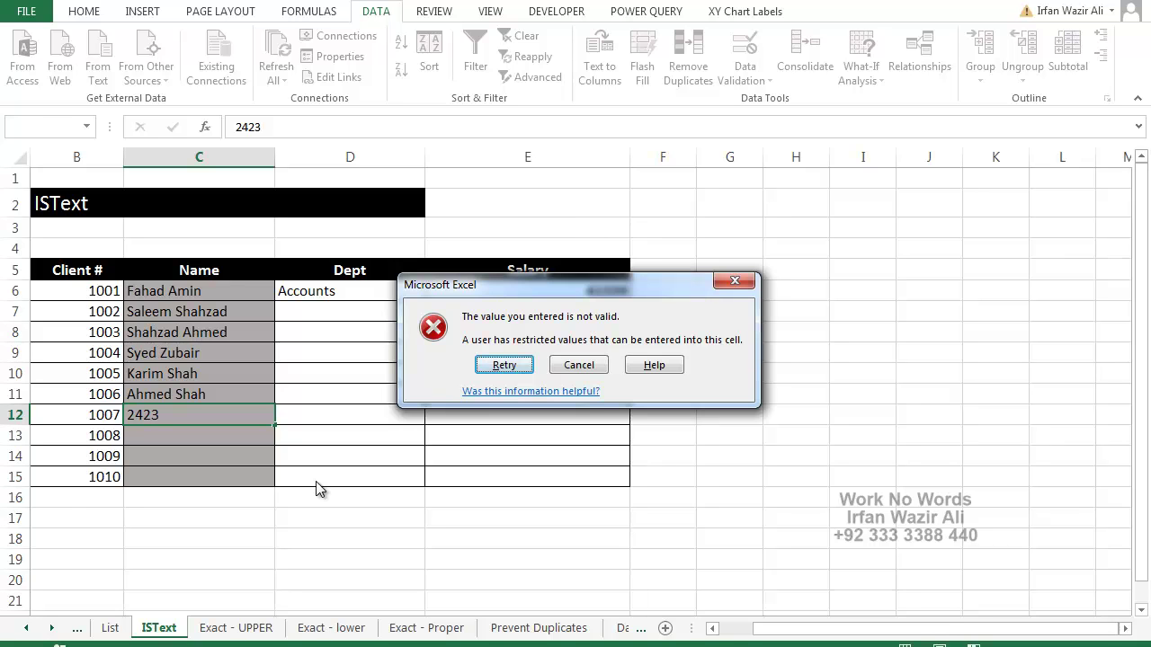
key("Escape")
type("wrwr")
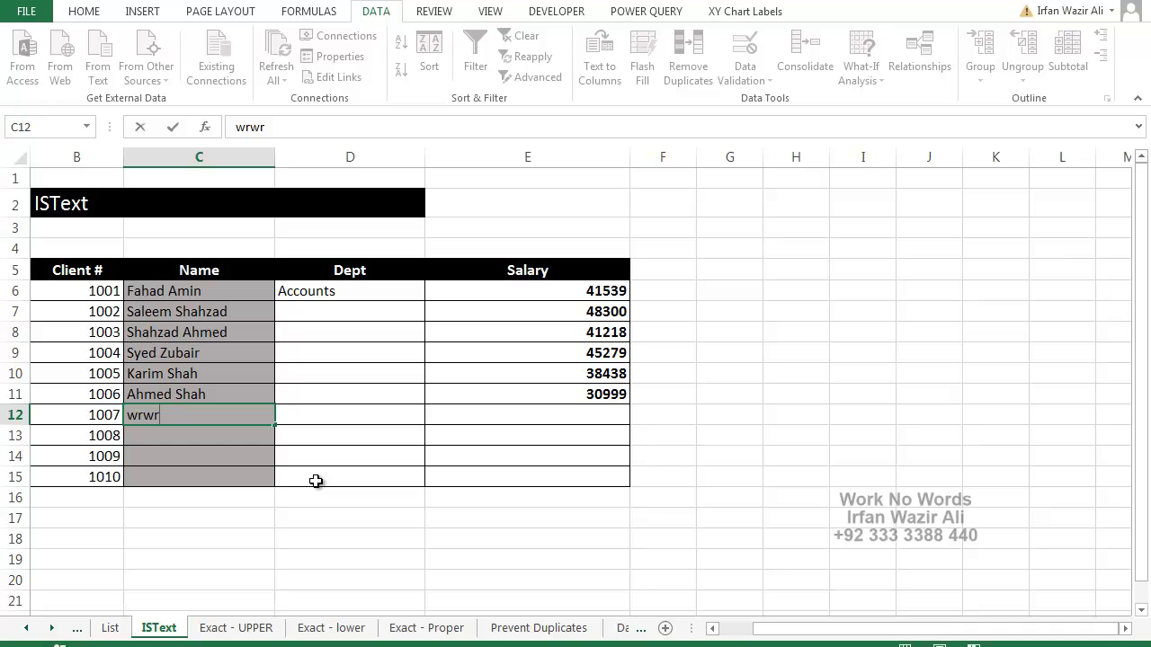
key("Return")
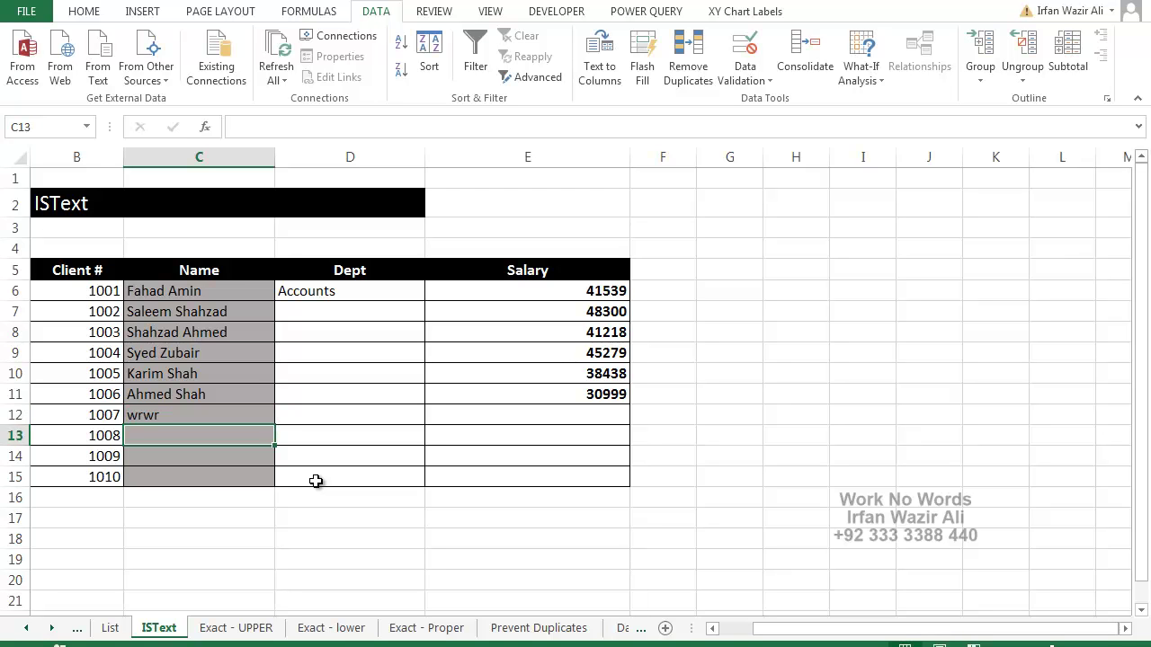
left_click(237, 628)
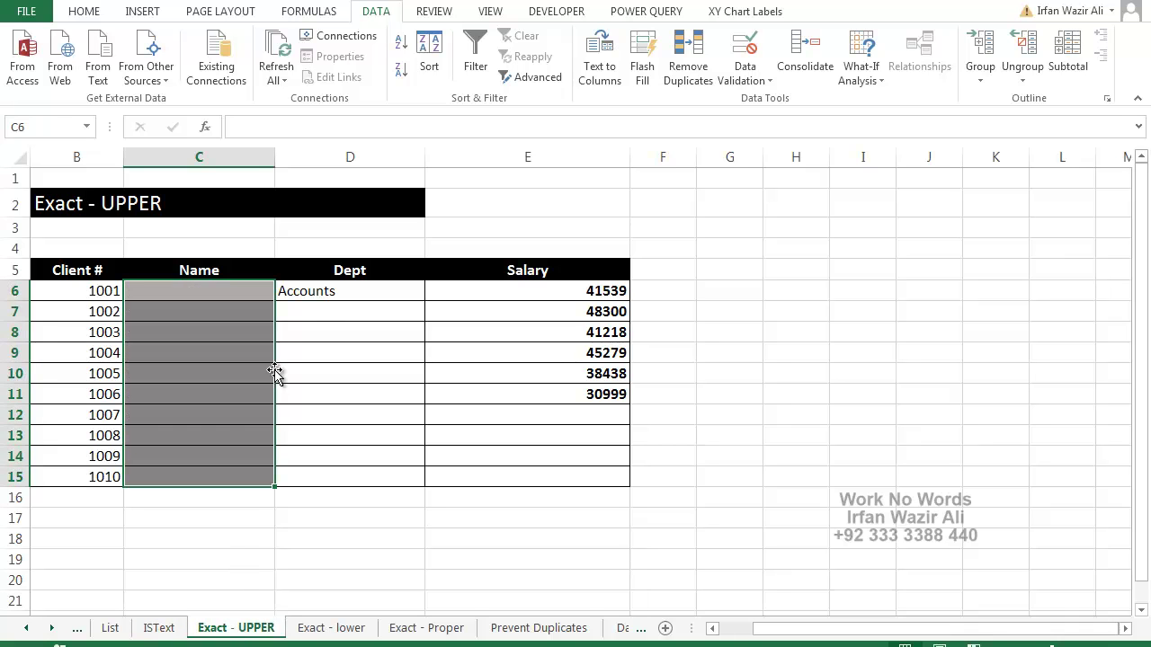
Select the Name cells C6:C15 on Exact - UPPER and open Data Validation
left_click(324, 328)
left_click_drag(237, 295, 234, 477)
left_click(744, 47)
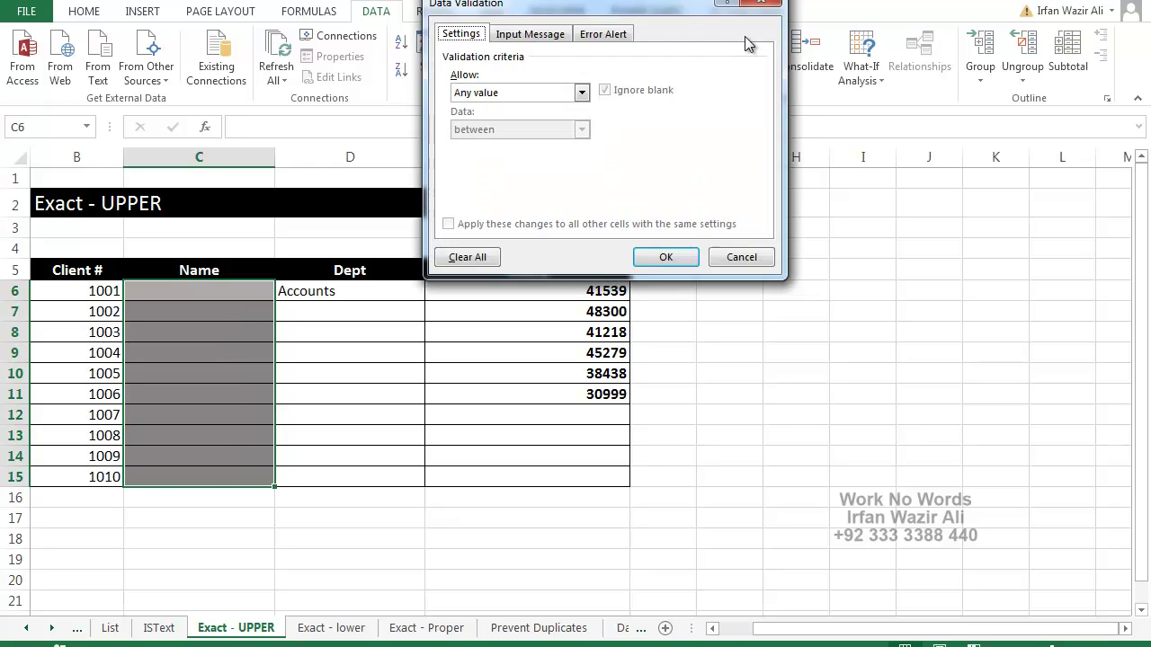
Apply the Custom rule =exact(upper(C6),C6) so only uppercase names are allowed
left_click(483, 93)
left_click(482, 182)
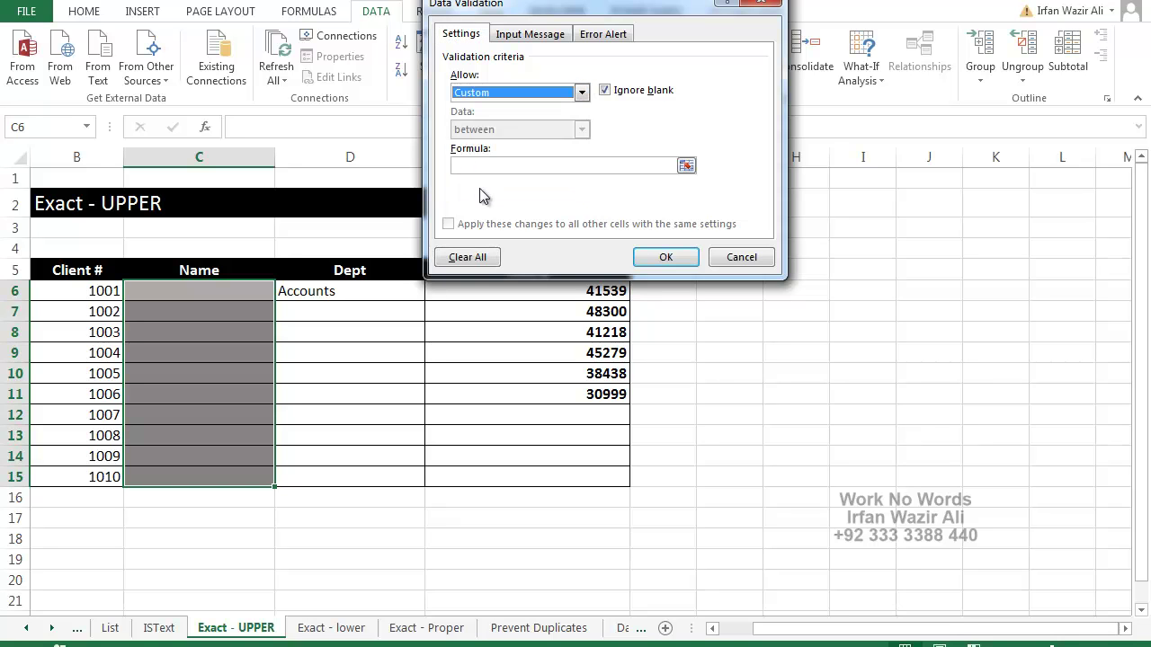
left_click(490, 167)
type("=exact")
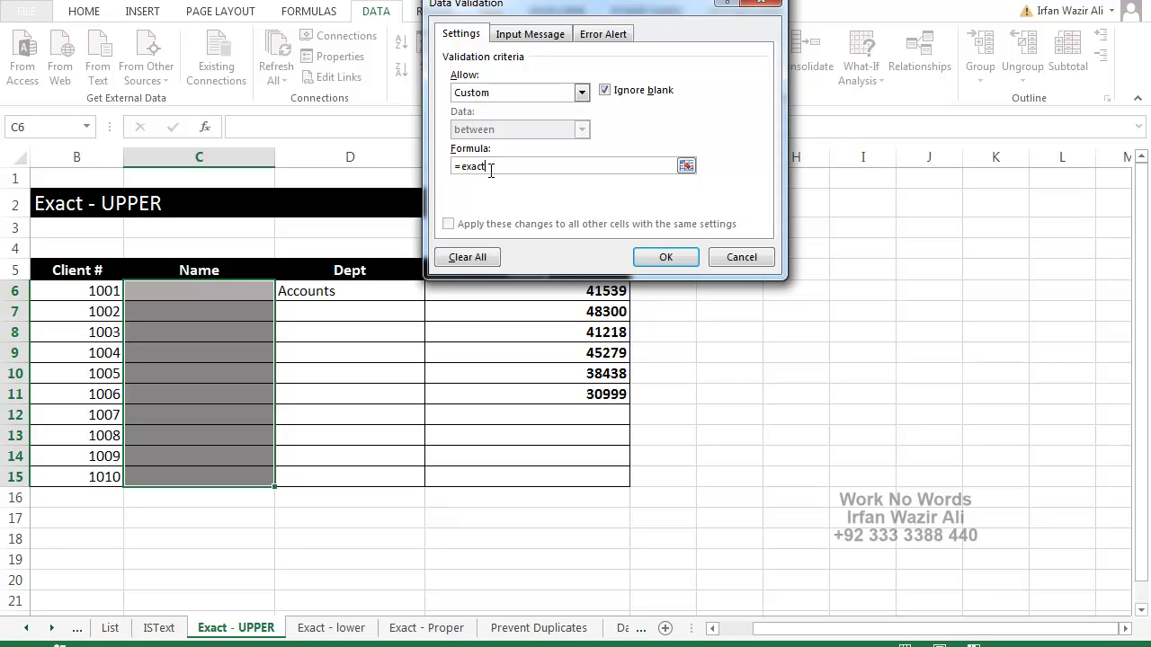
type("(upper(")
left_click(242, 290)
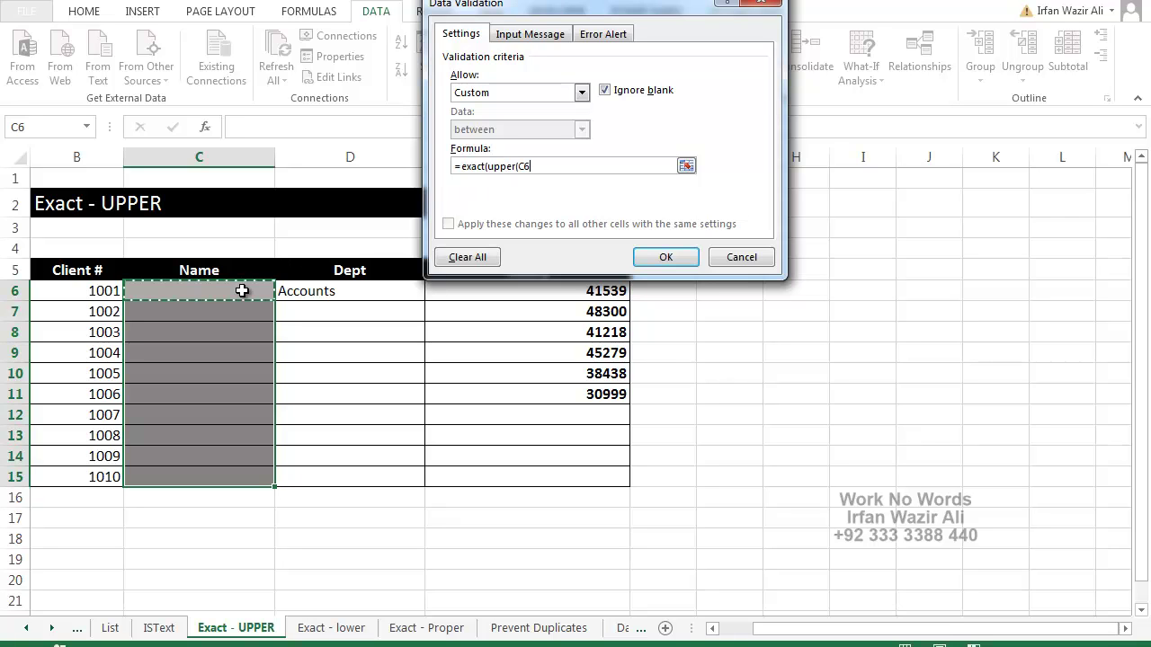
type("),")
left_click(241, 291)
type(")")
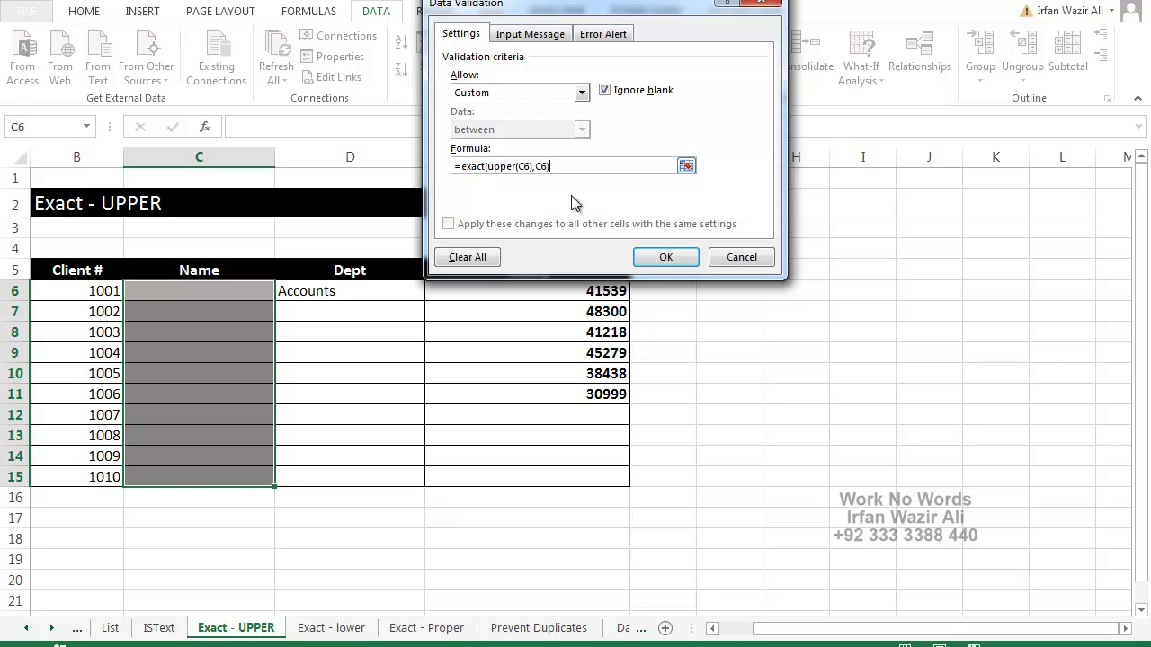
left_click(633, 260)
Test the uppercase rule in C6: a lowercase name is rejected, its all-caps version accepted
left_click(242, 291)
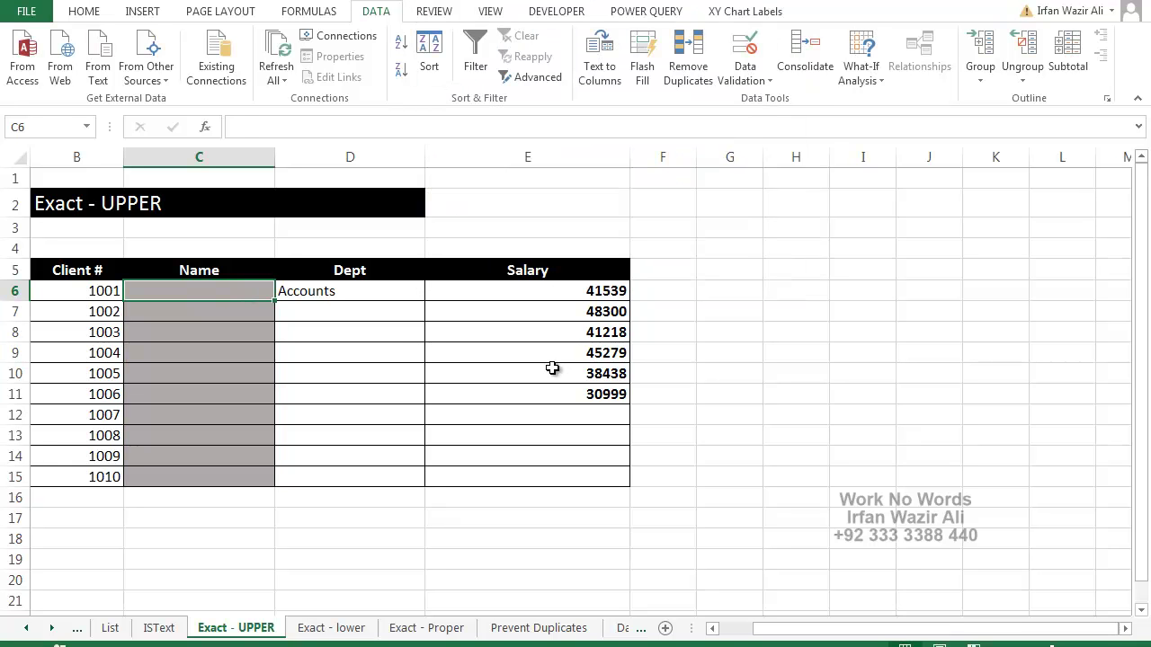
type("irfan")
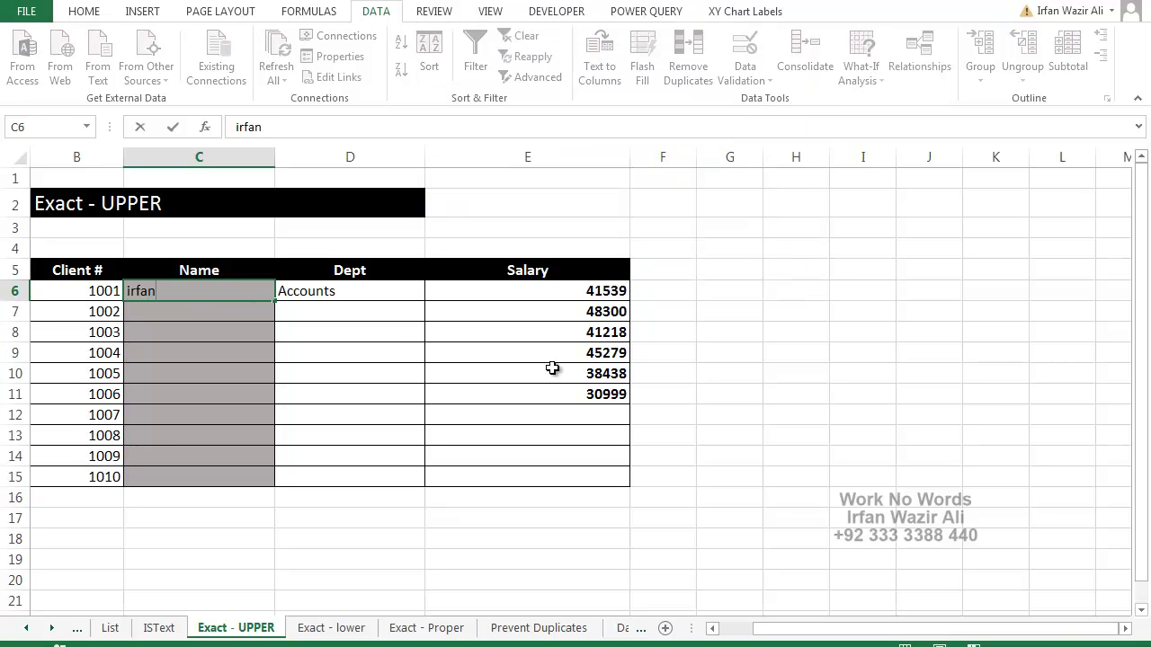
key("Return")
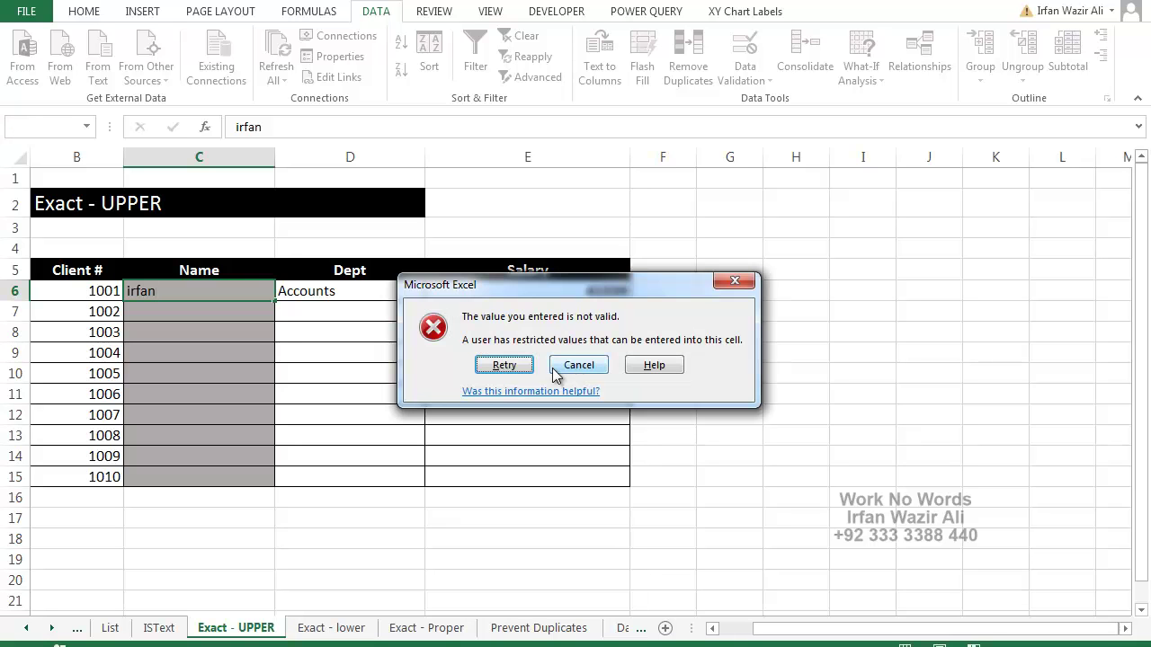
left_click(555, 368)
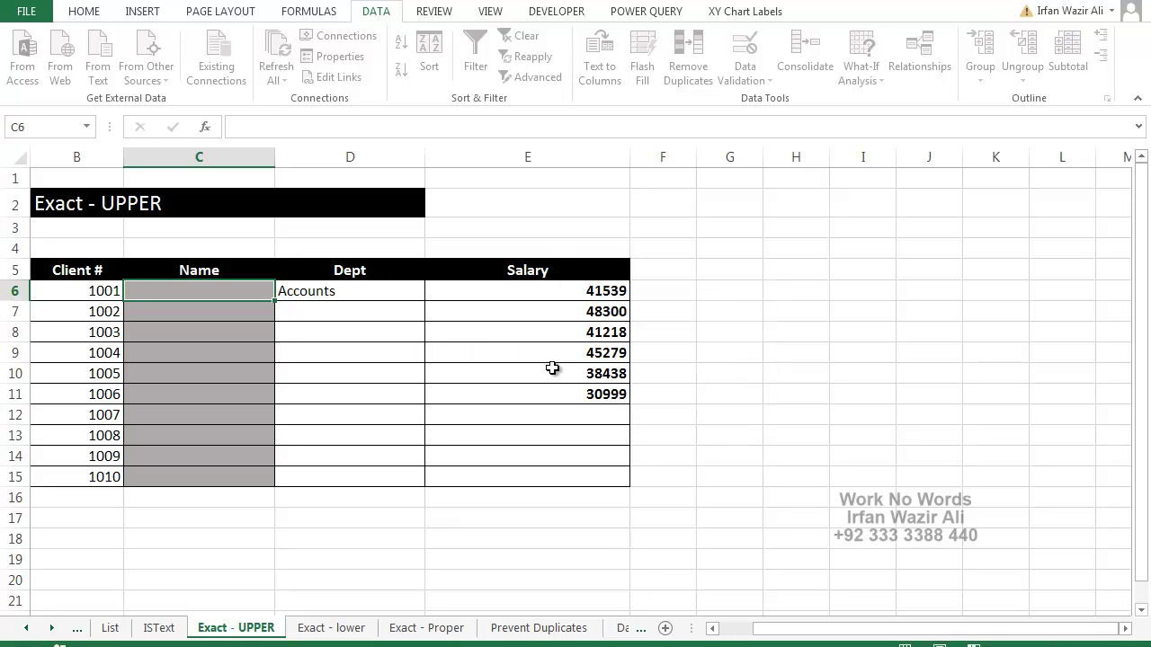
type("IRFAN")
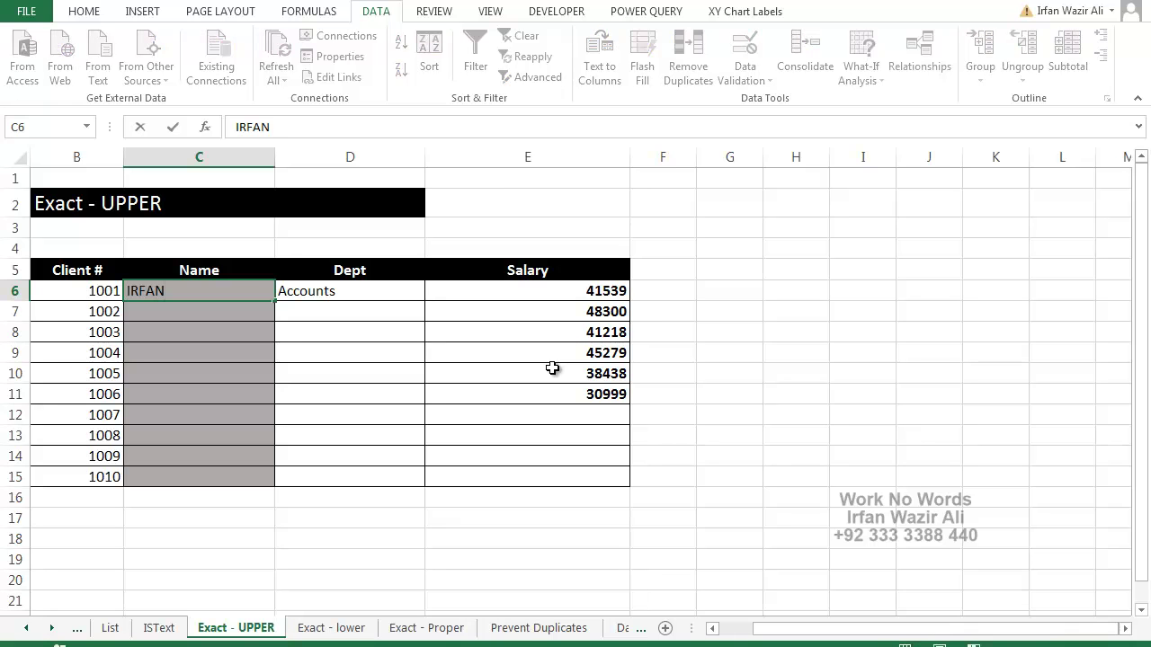
key("Return")
key("Up")
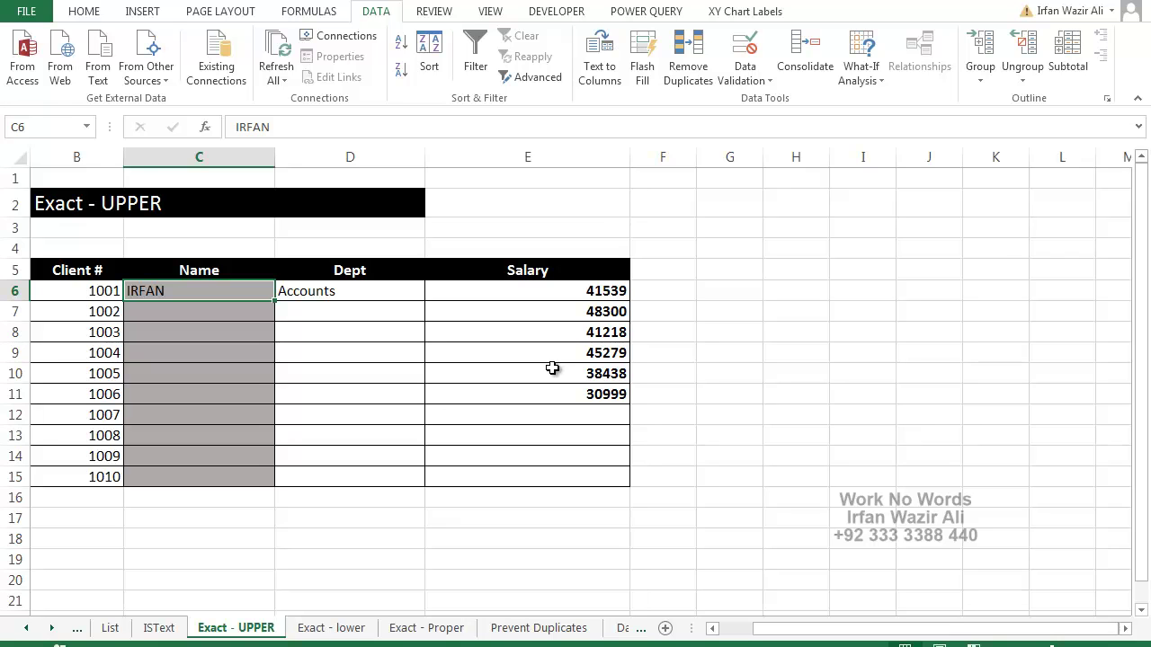
key("ctrl+Page_Down")
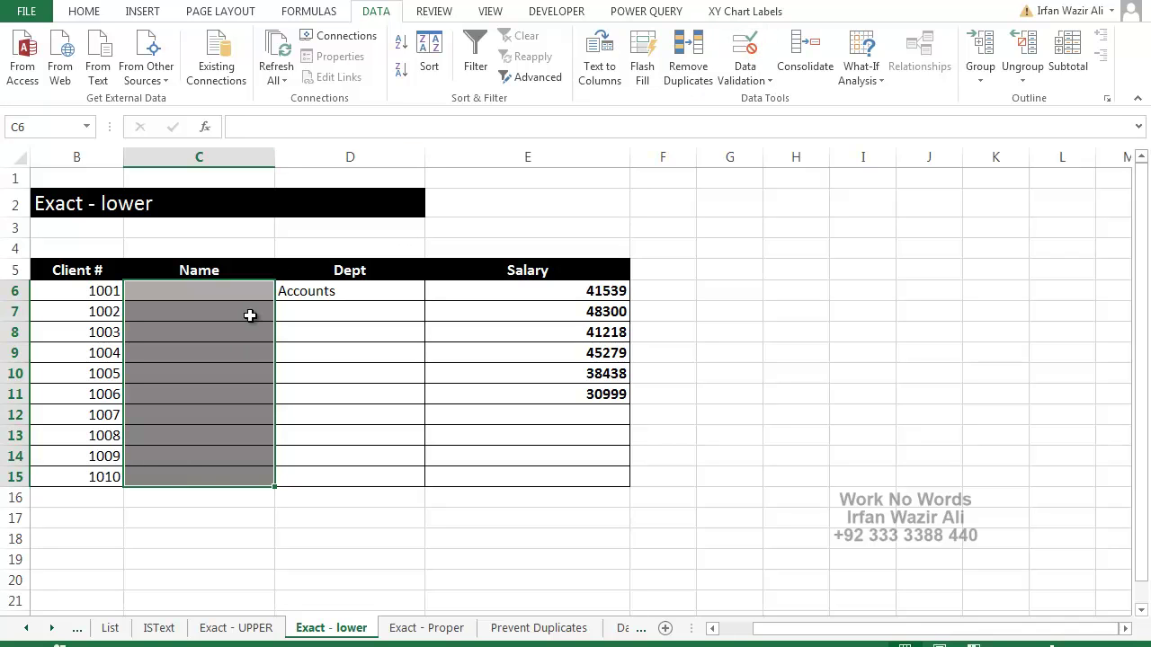
Apply the Custom rule =EXACT(LOWER(C6),C6) so C6:C15 accept only lowercase names
left_click(731, 58)
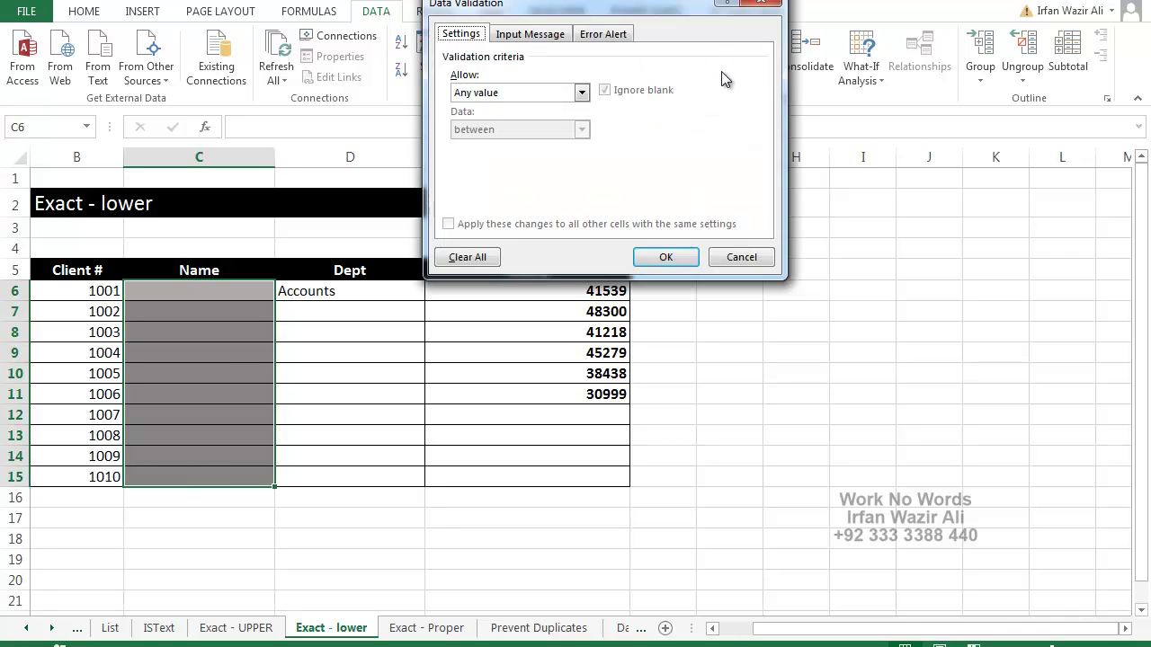
left_click(469, 97)
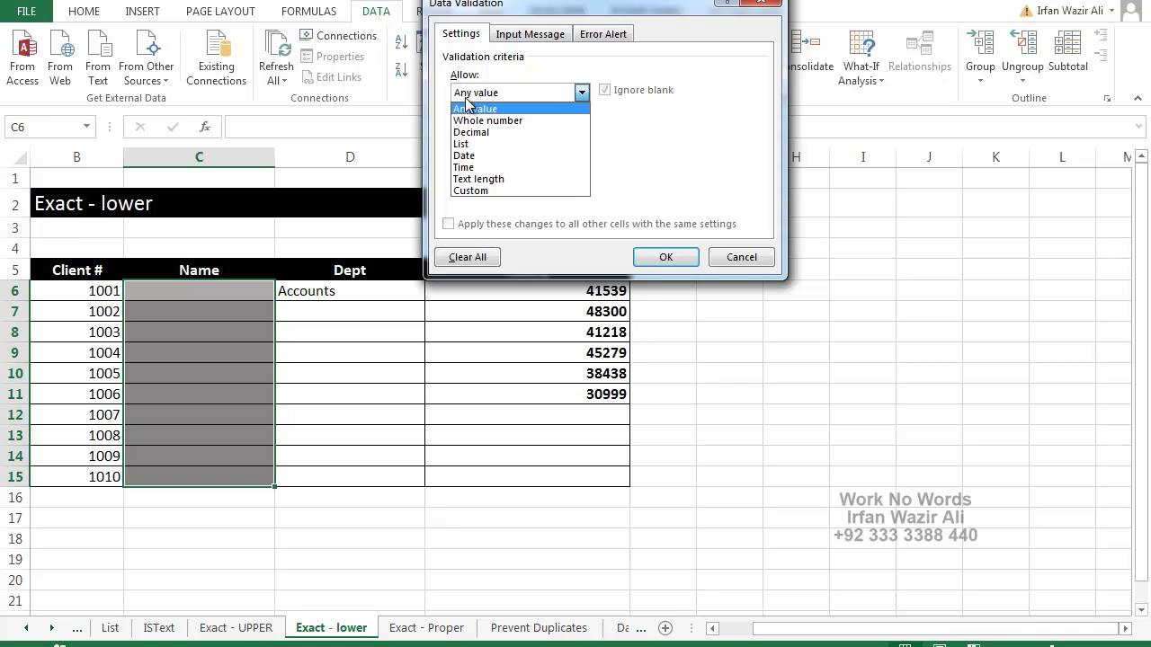
left_click(486, 190)
left_click(499, 165)
type("=")
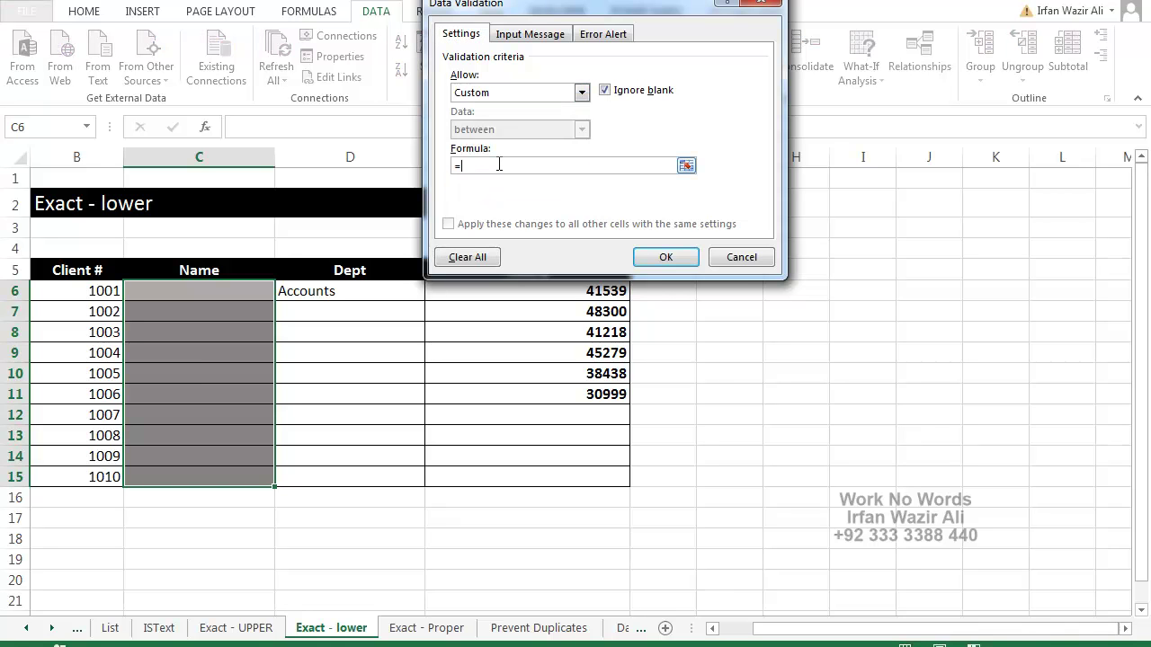
type("EXACT(LOWER(")
left_click(242, 291)
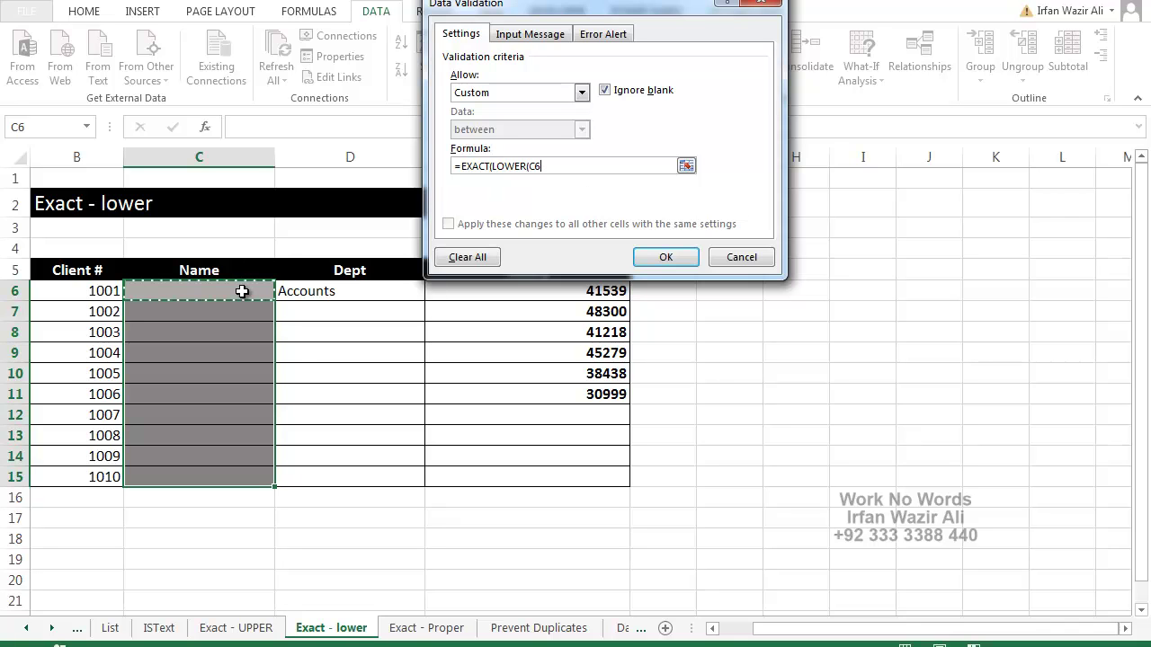
type("),")
left_click(242, 291)
type(")")
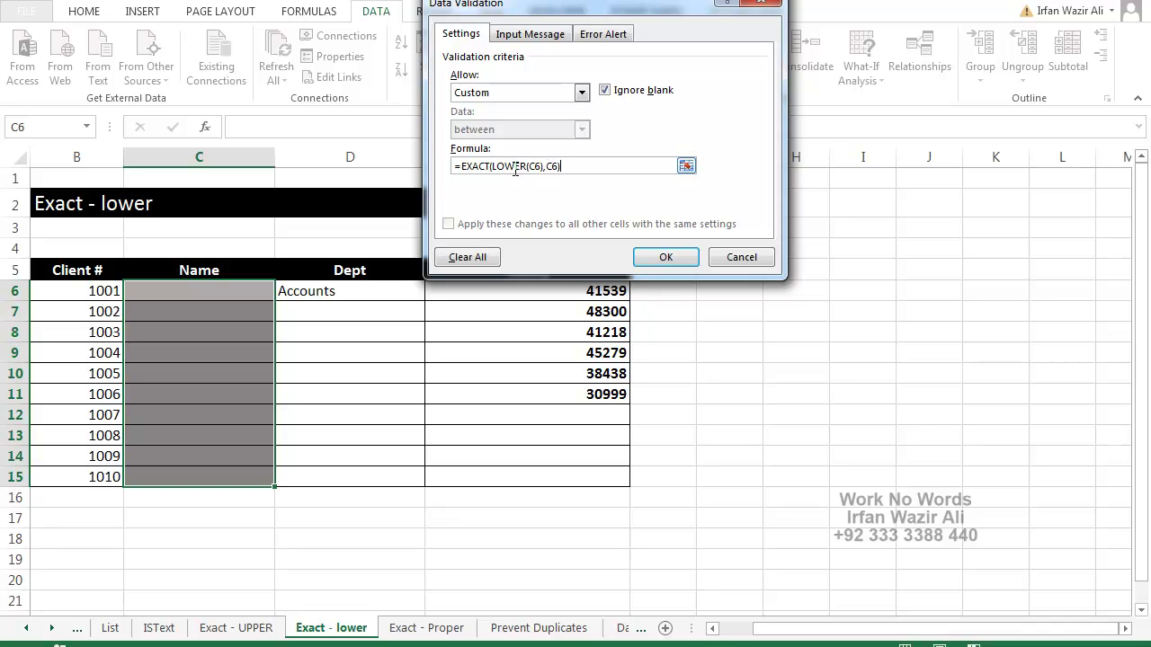
left_click(665, 258)
Test the lowercase rule in C6: an all-caps name is rejected, the lowercase name accepted
left_click(211, 290)
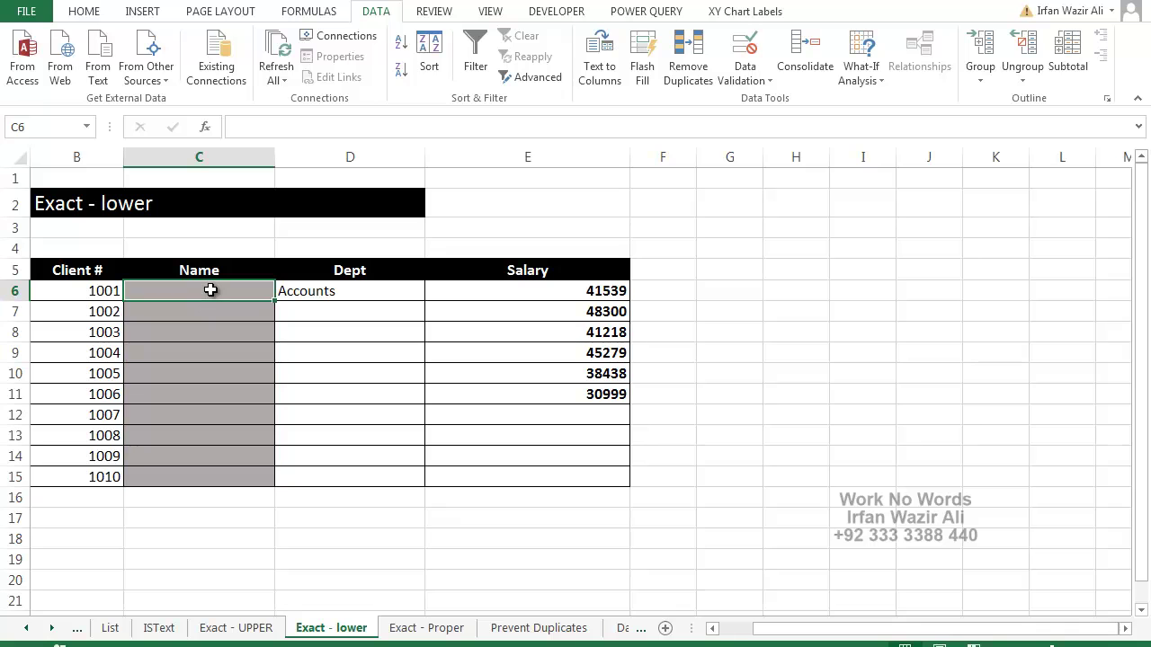
type("IRFAN")
key("Return")
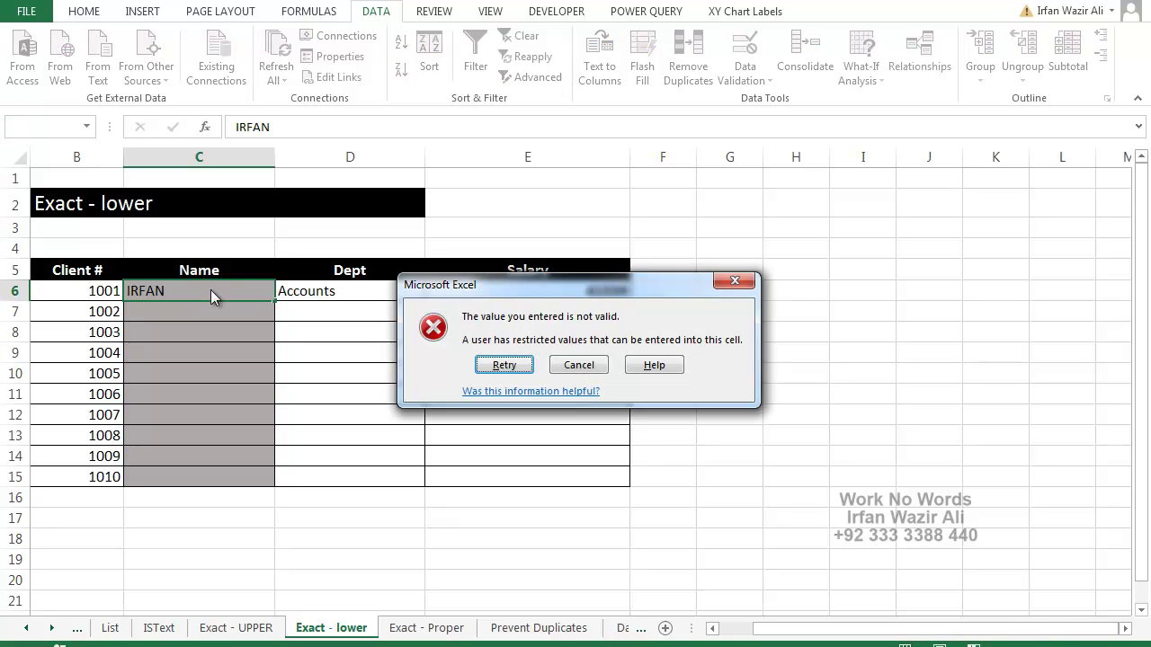
key("Escape")
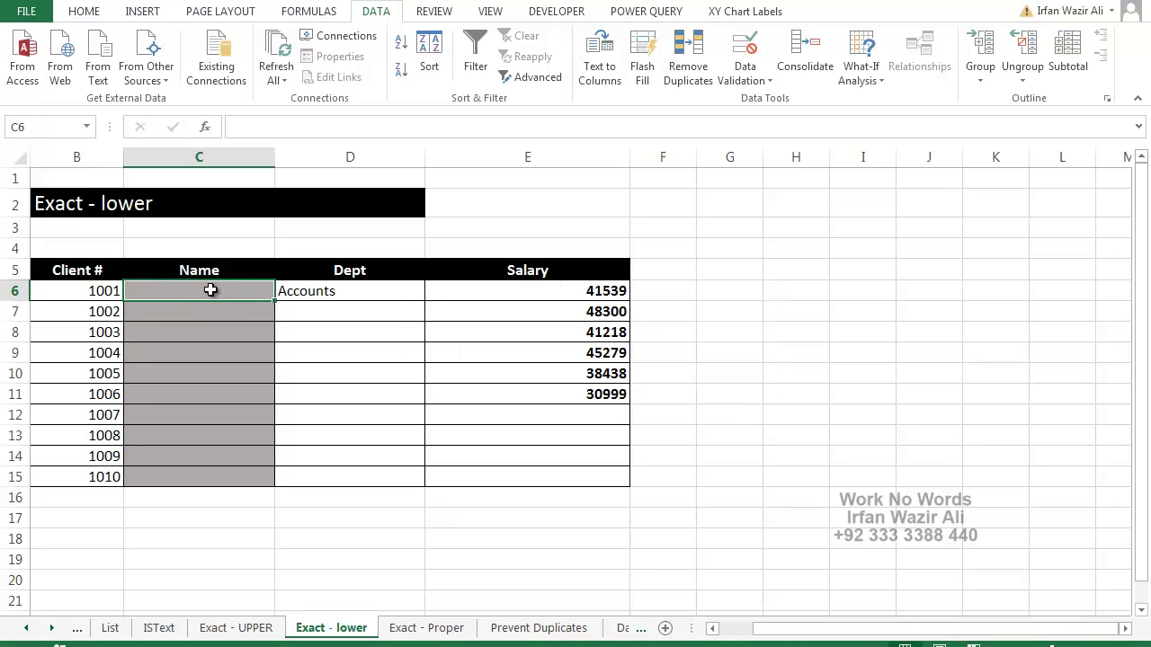
key("Tab")
left_click(211, 290)
type("irfan")
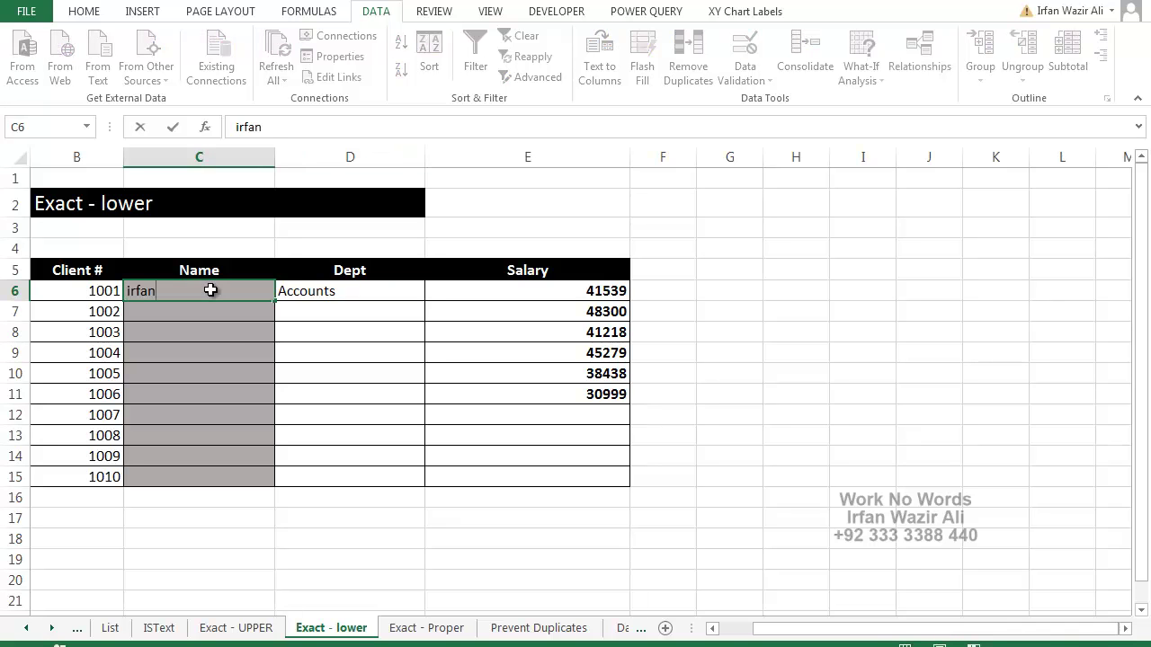
key("Return")
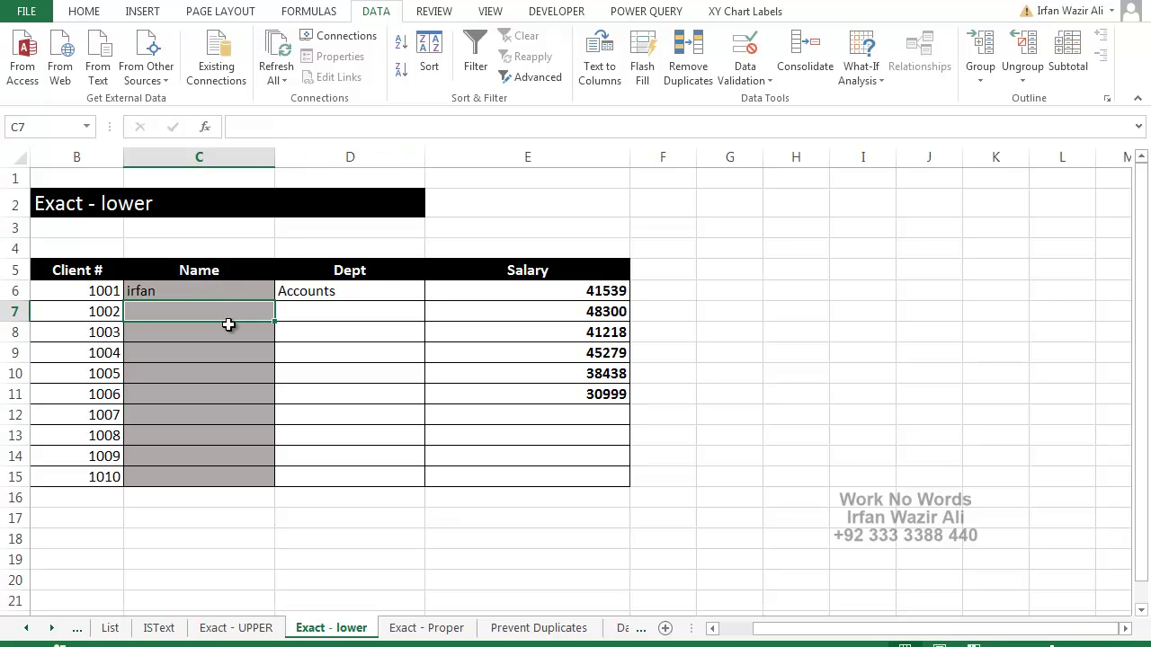
left_click(400, 626)
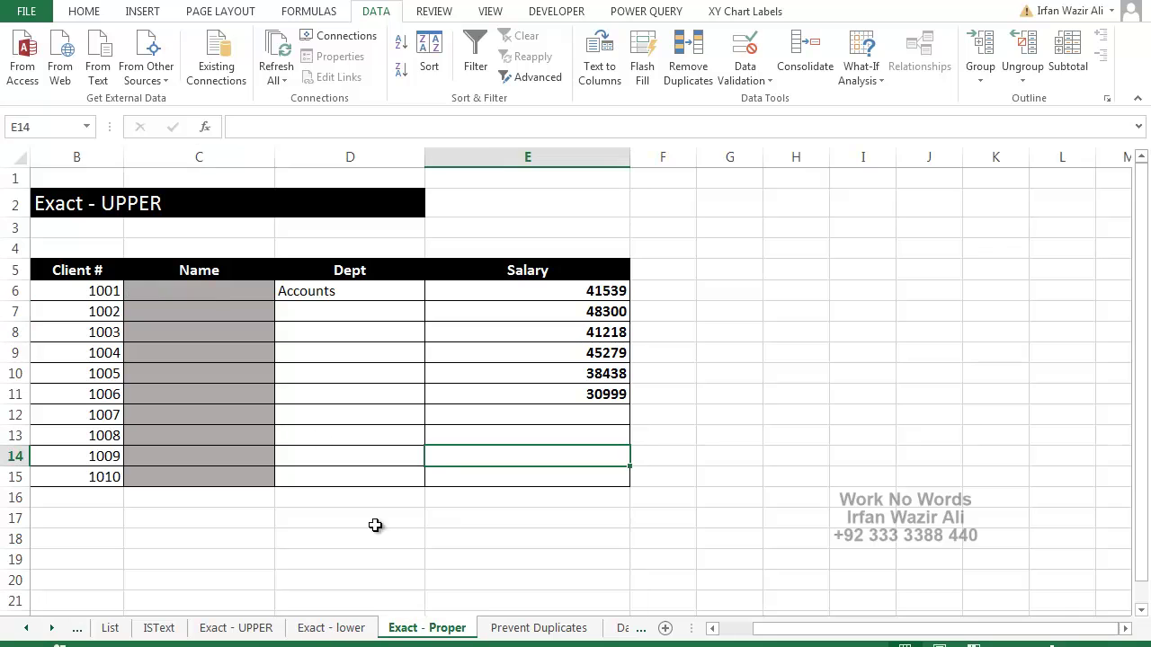
Select the Name cells C6:C15 and set Data Validation to allow Custom
left_click_drag(207, 291, 211, 477)
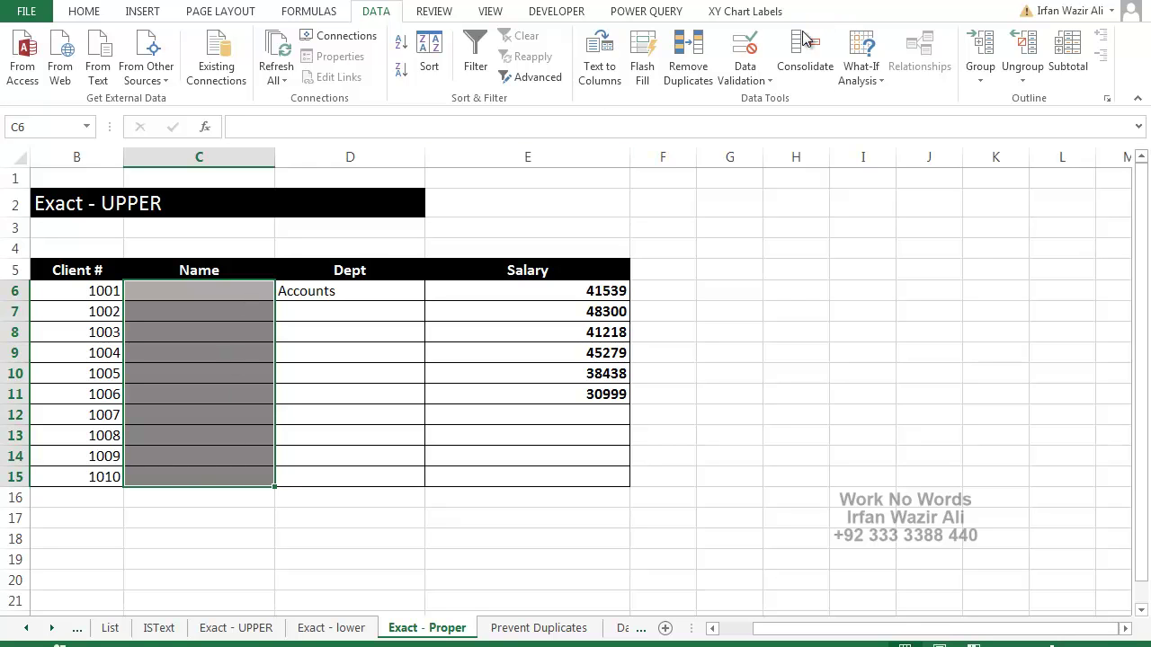
left_click(746, 54)
left_click(504, 100)
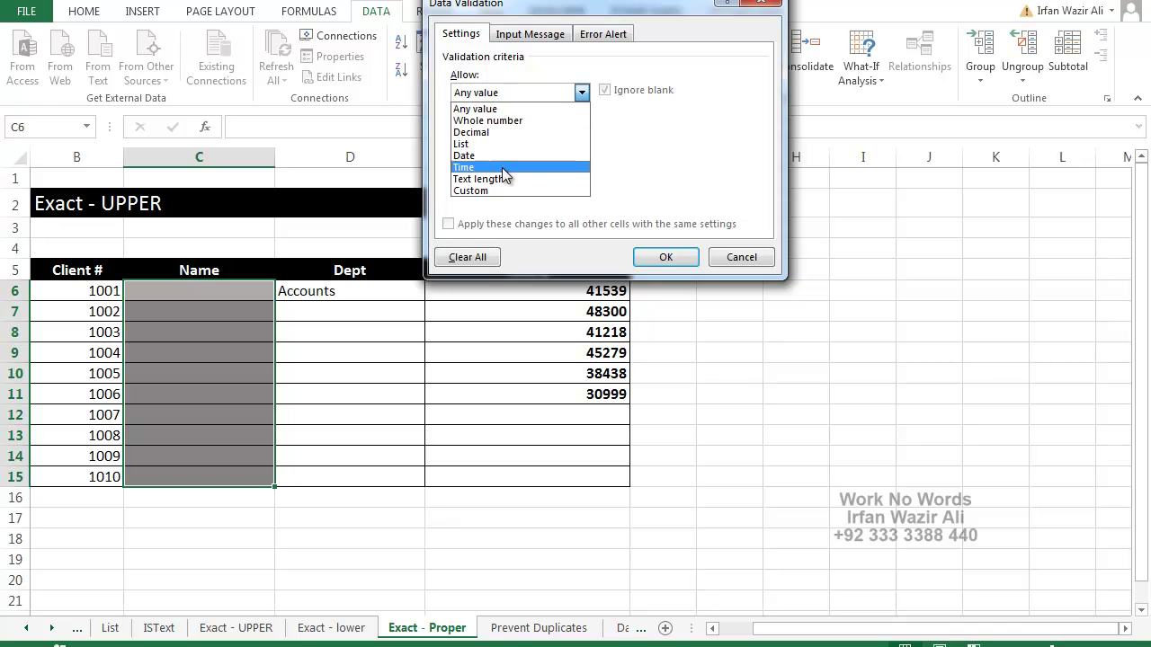
left_click(501, 187)
Enter =exact(proper(C6),C6) as the validation formula and apply it
left_click(509, 167)
type("=exac")
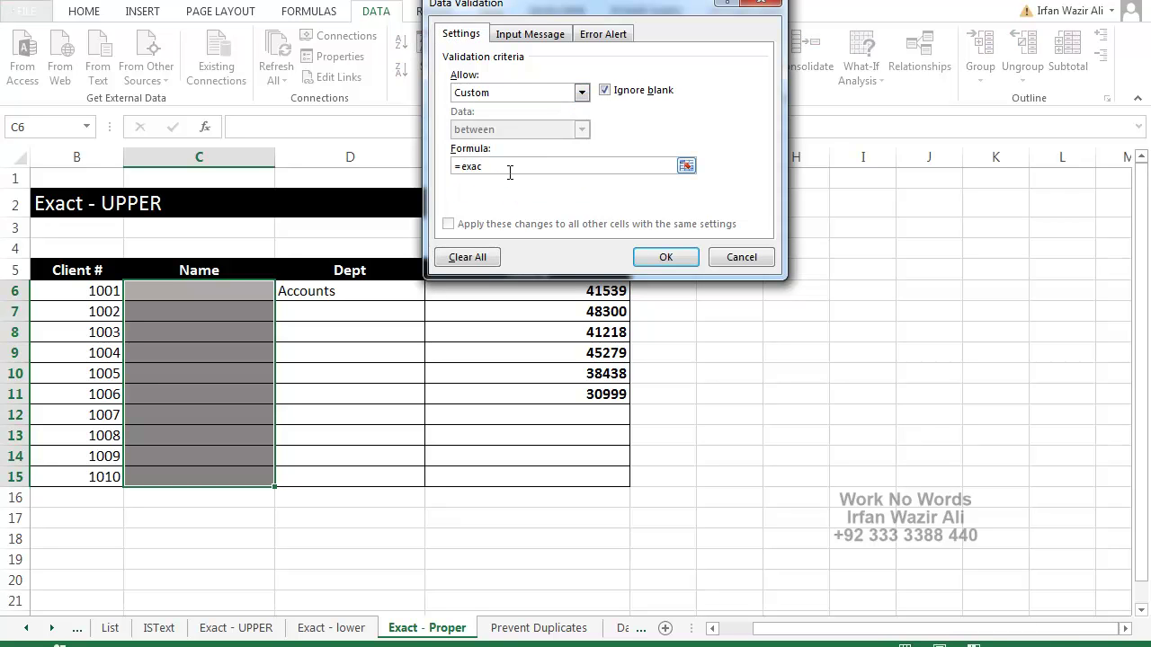
type("t(proper(")
left_click(211, 291)
type("),")
left_click(210, 291)
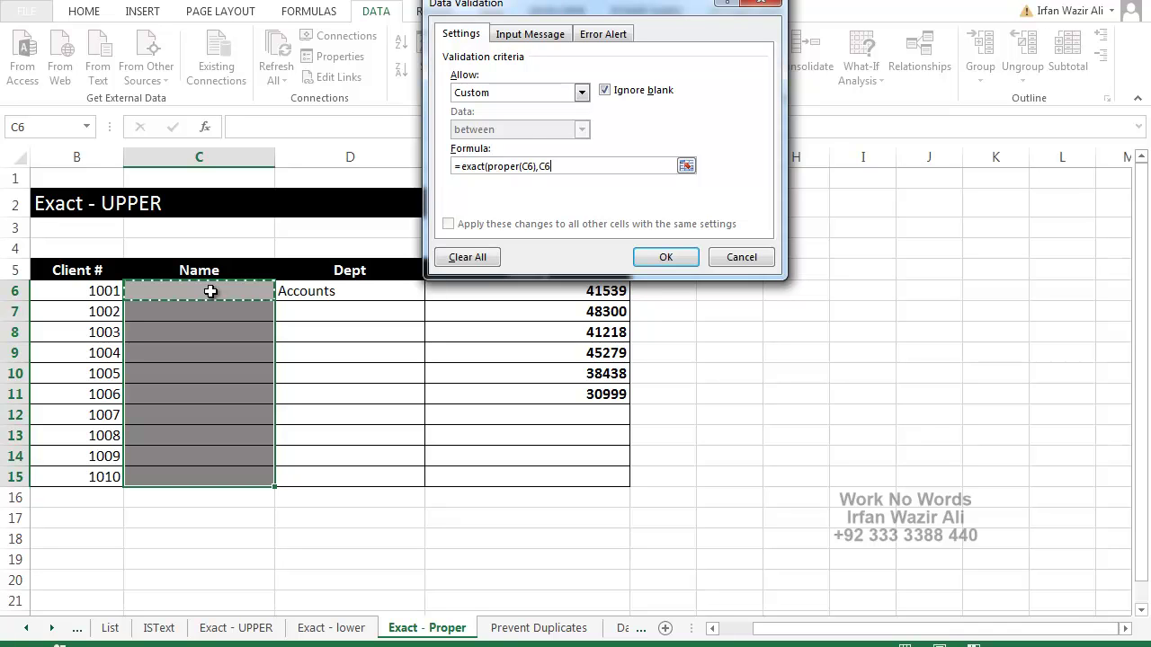
type(")")
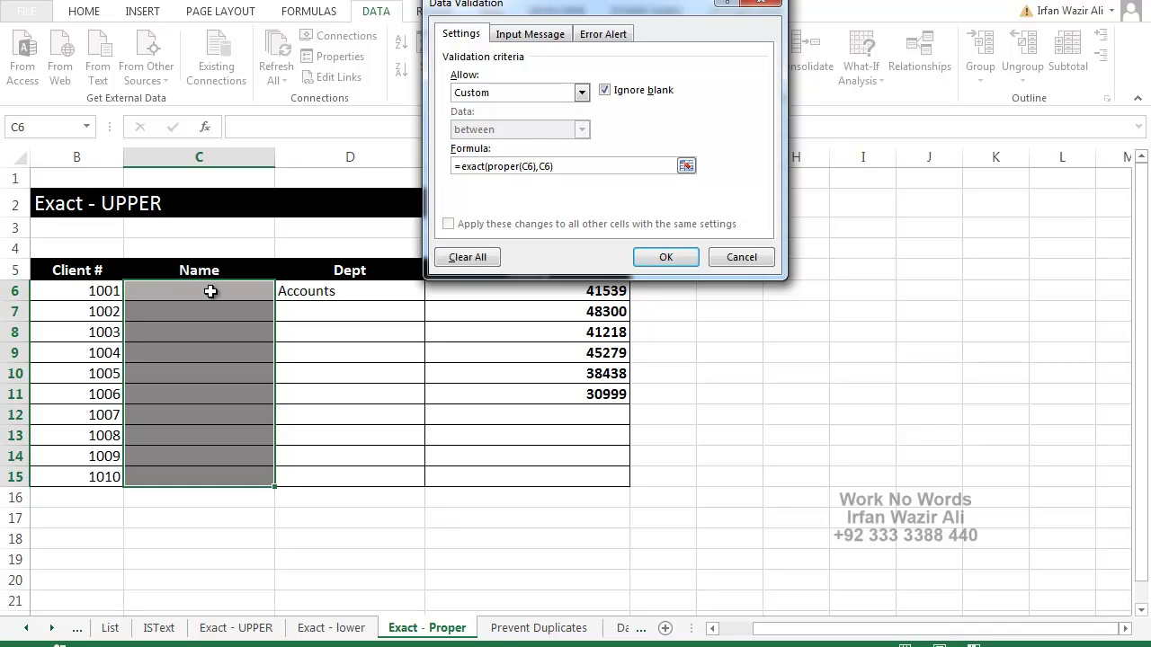
key("Return")
key("Down")
key("Up")
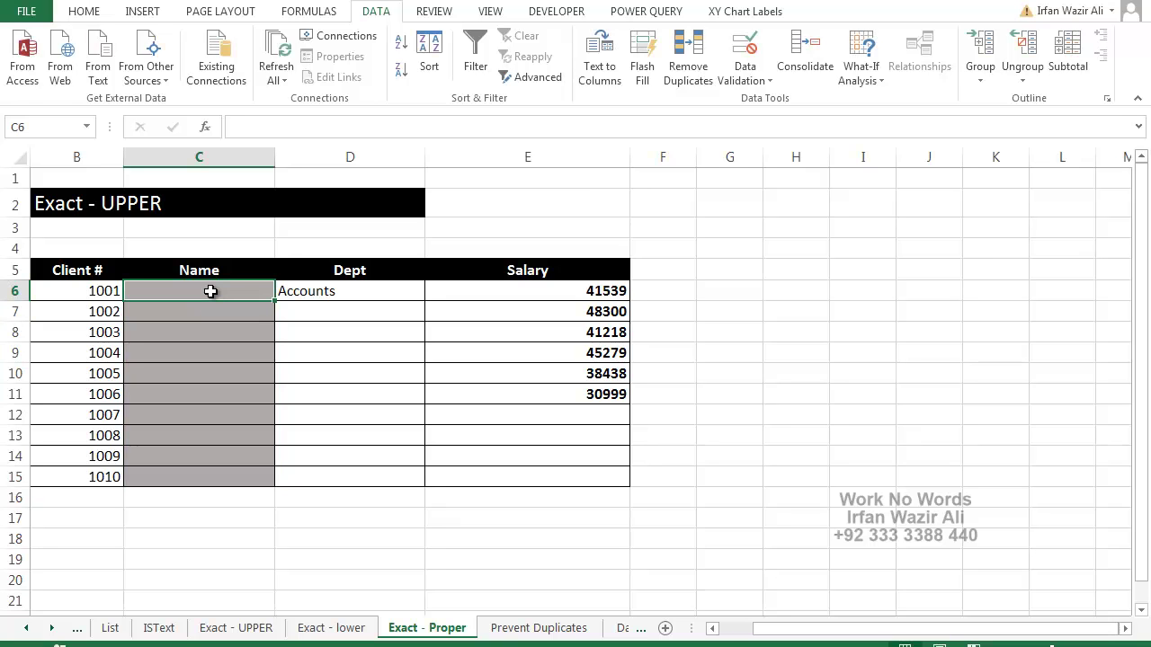
Test the proper-case rule: a capitalised name is accepted in C6, and lowercase and all-caps versions are rejected in C7
type("Irfan")
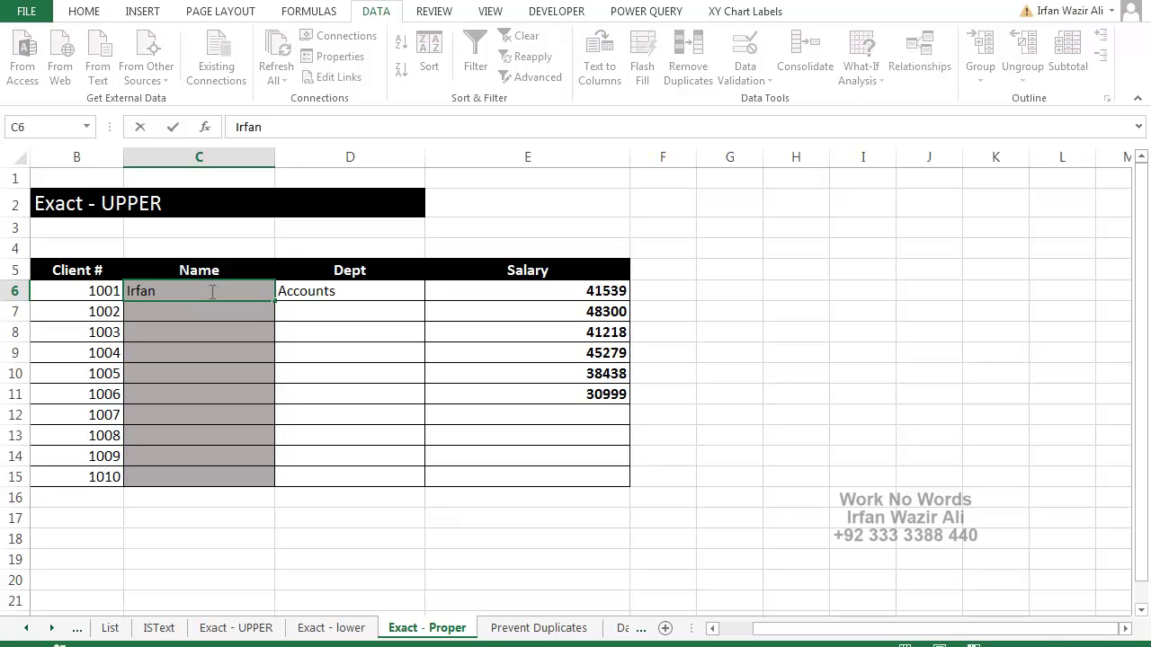
key("Return")
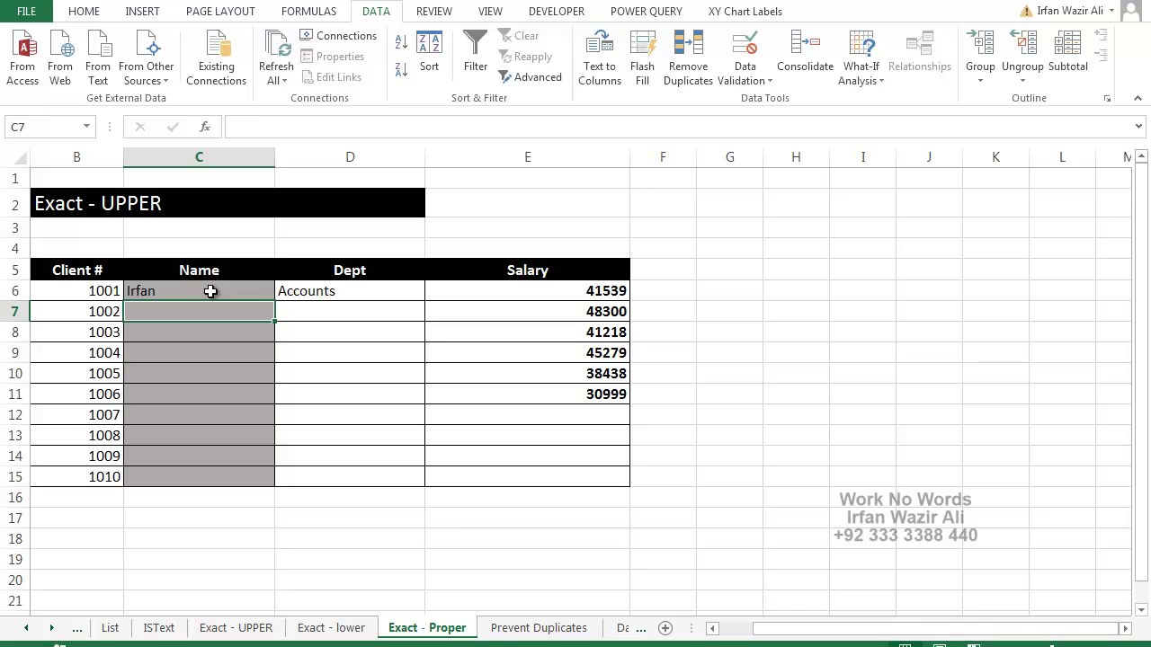
type("irfan")
key("Return")
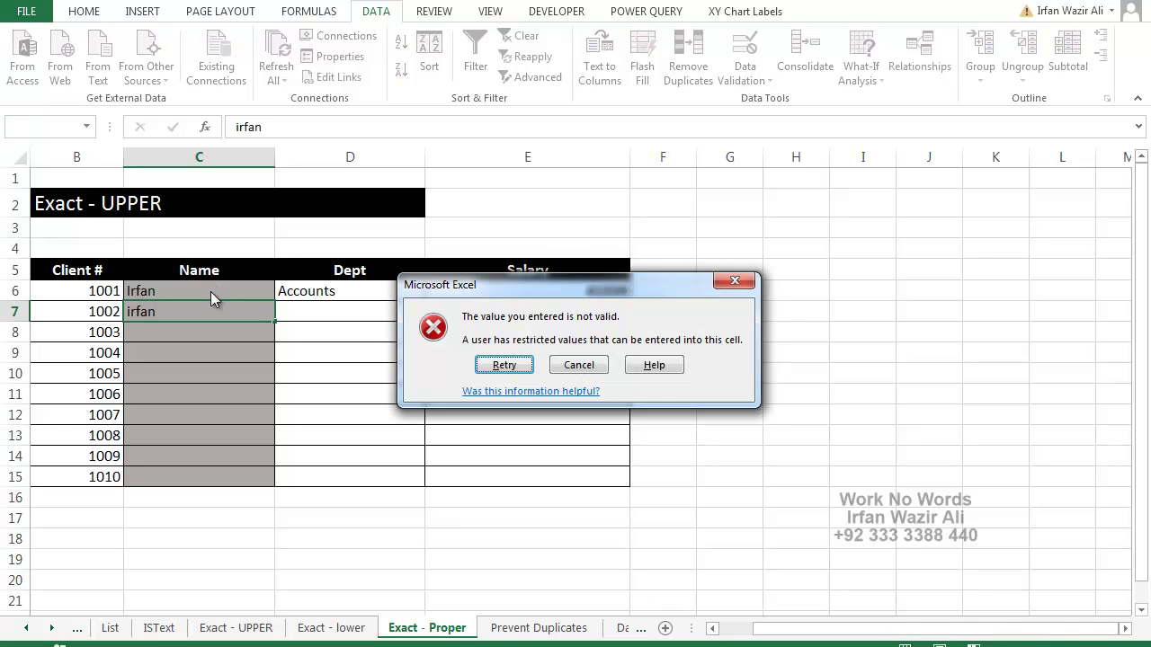
key("Return")
type("IRfanFAN")
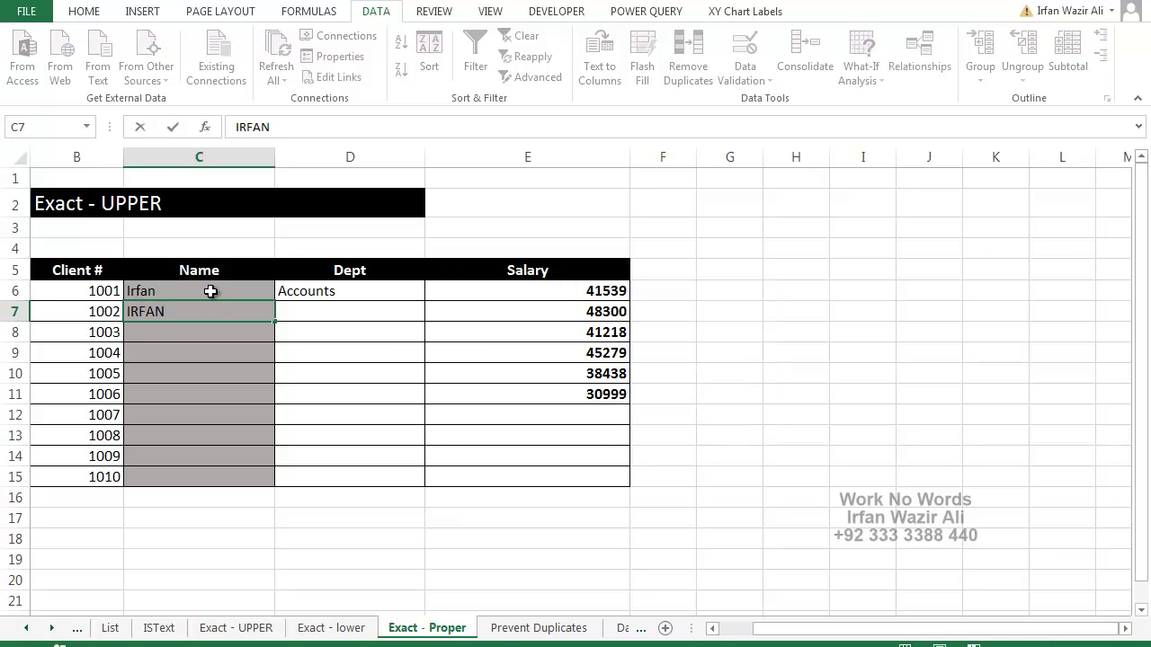
key("Return")
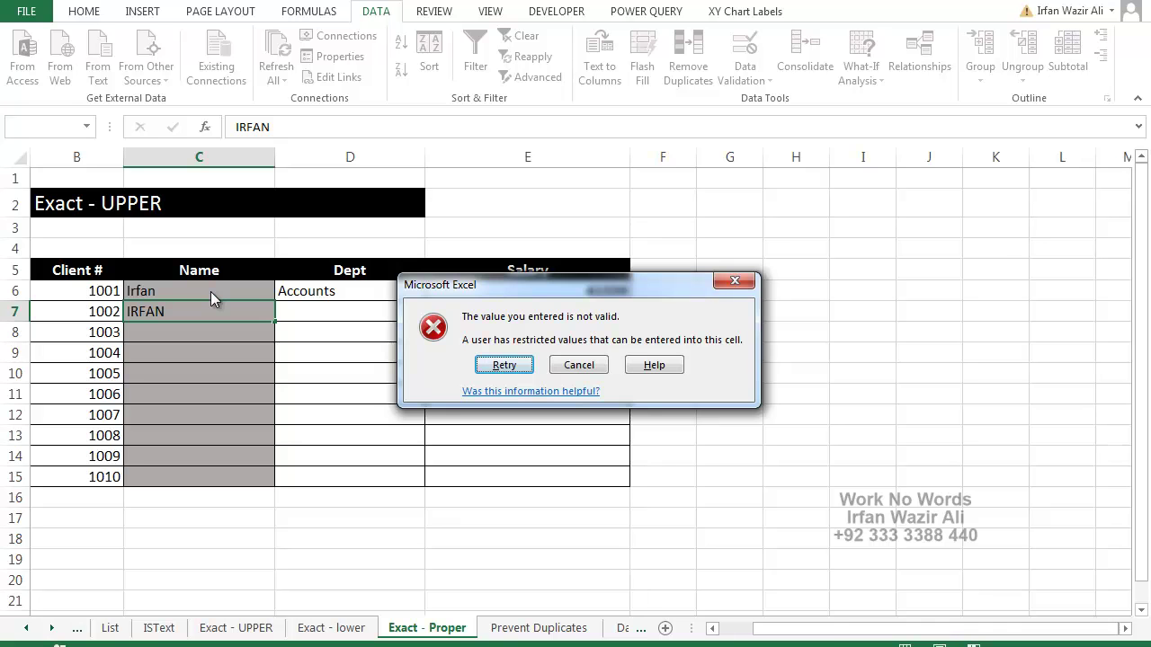
key("Escape")
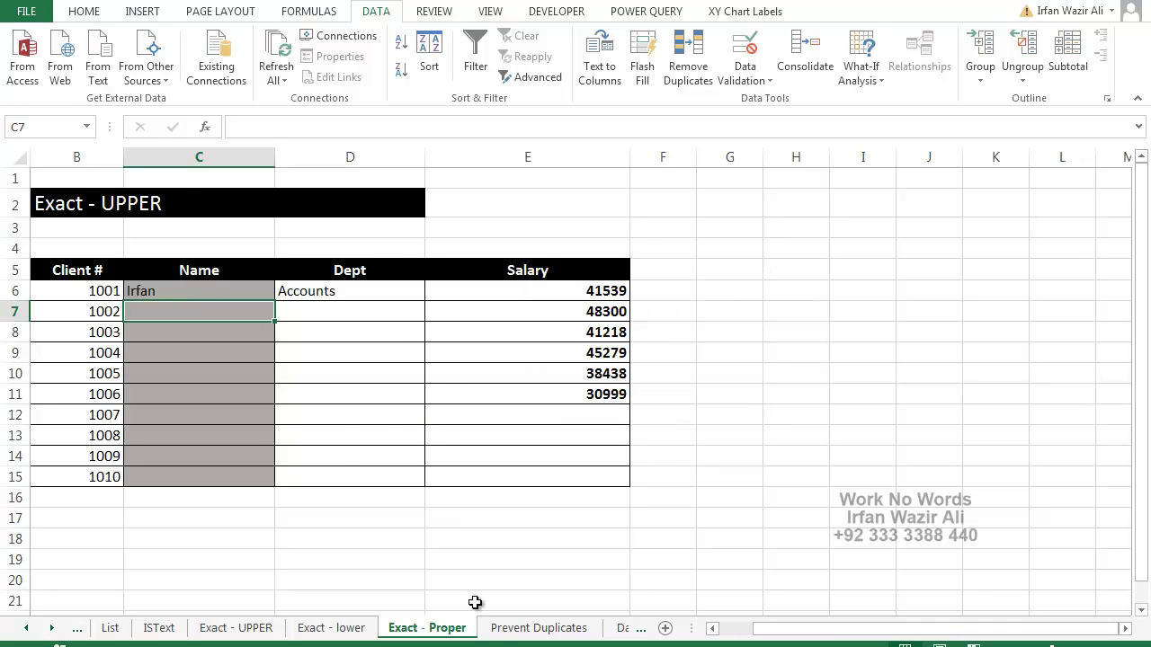
left_click(537, 627)
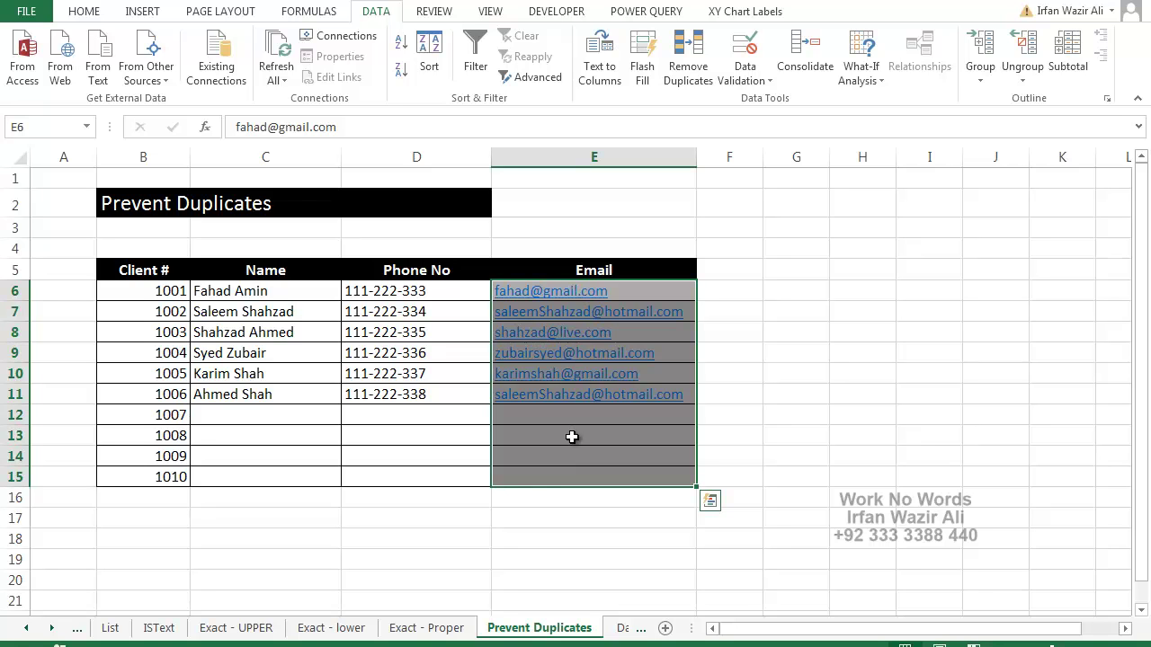
Select the Email cells E6:E15 and open Data Validation
left_click(572, 437)
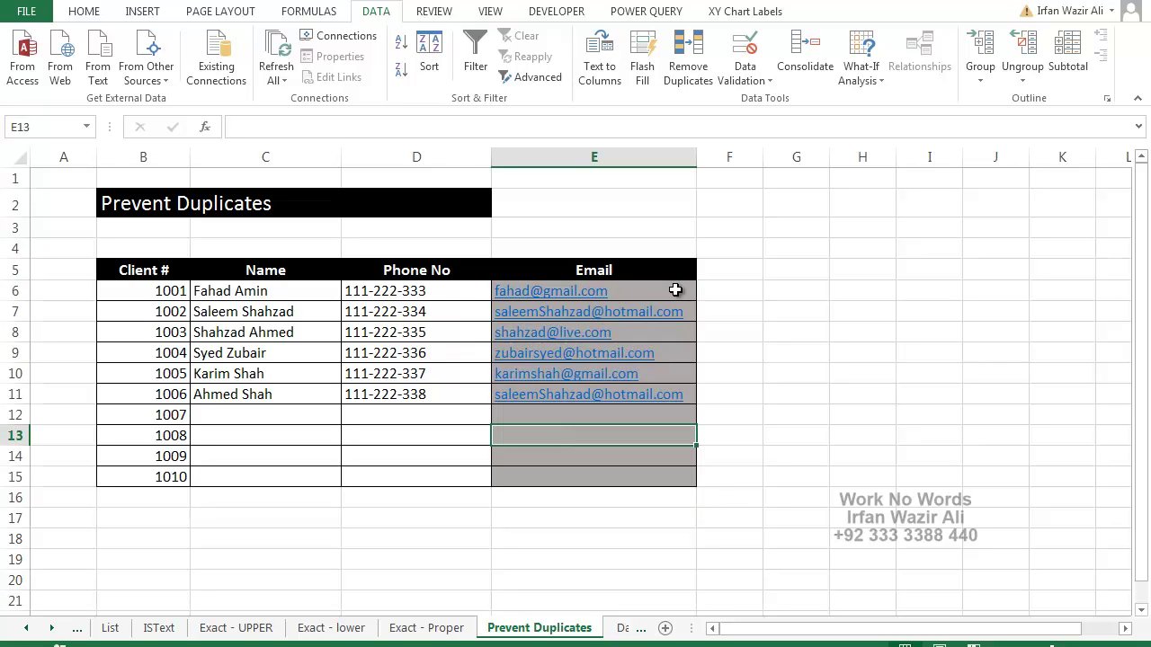
left_click_drag(673, 290, 660, 480)
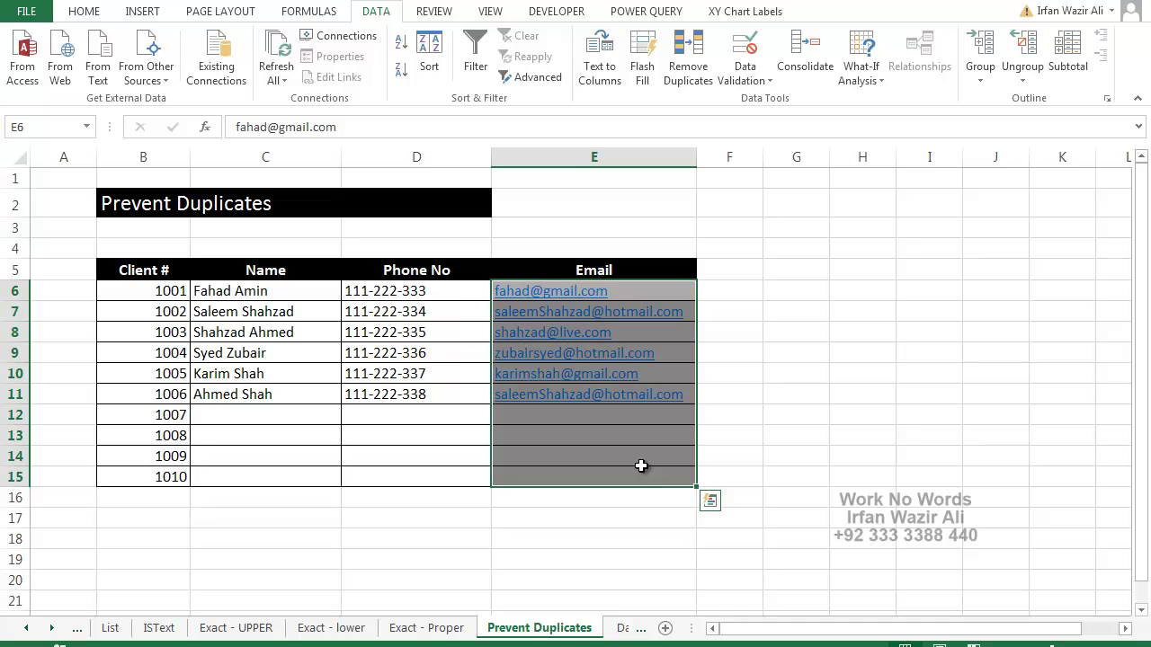
left_click(746, 51)
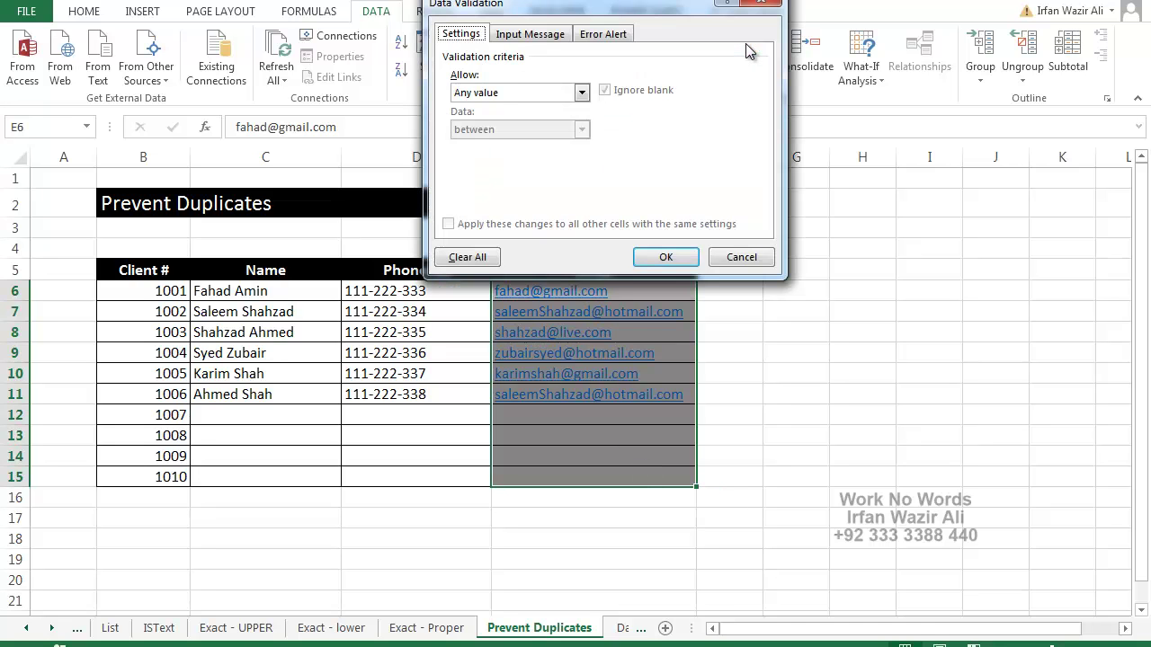
Apply a Custom validation formula =COUNTIF($E$6:$E$15,E6)=1 with an absolute range so Email entries must be unique
left_click(485, 93)
left_click(490, 191)
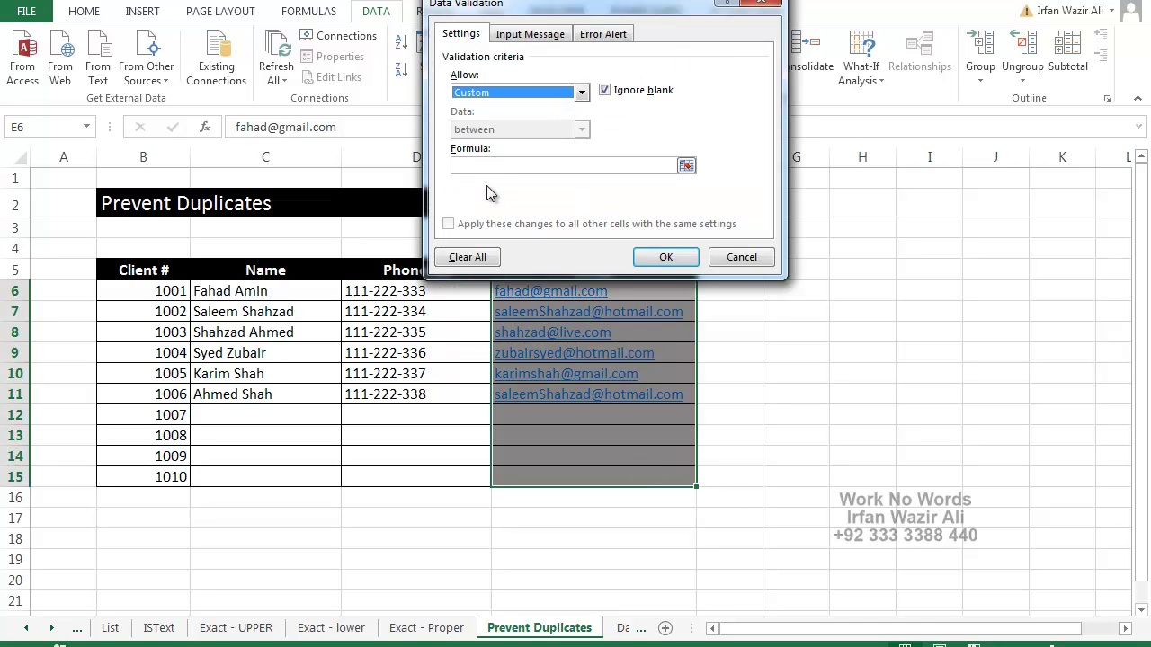
left_click(504, 166)
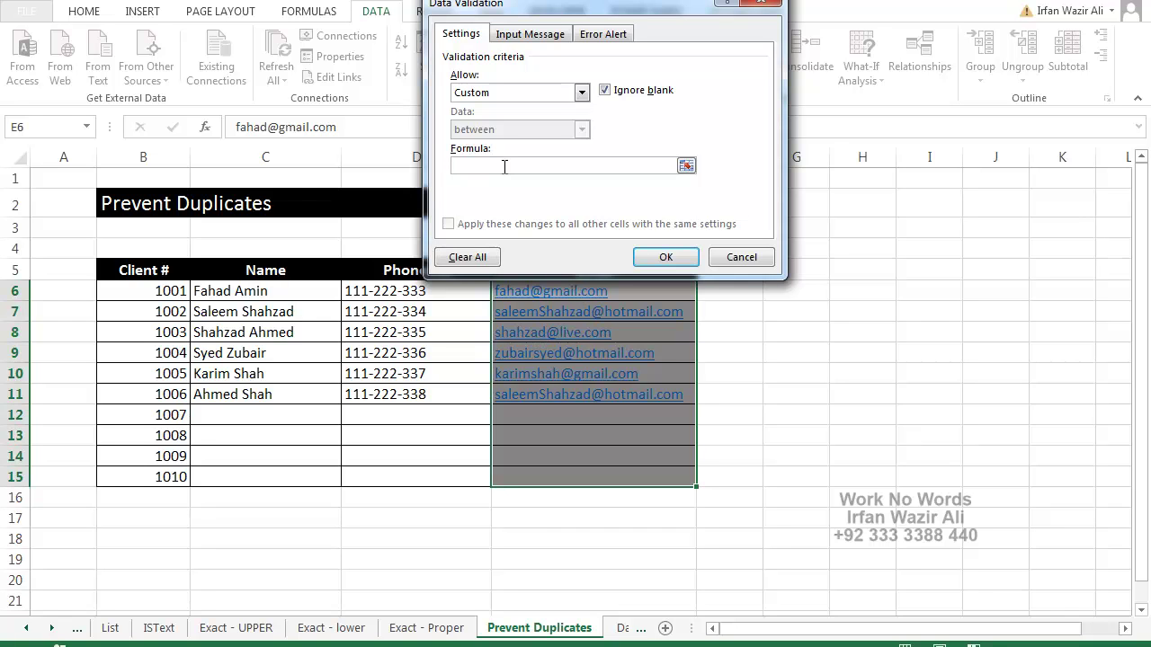
type("=COUNTIF(")
left_click_drag(555, 12, 241, 12)
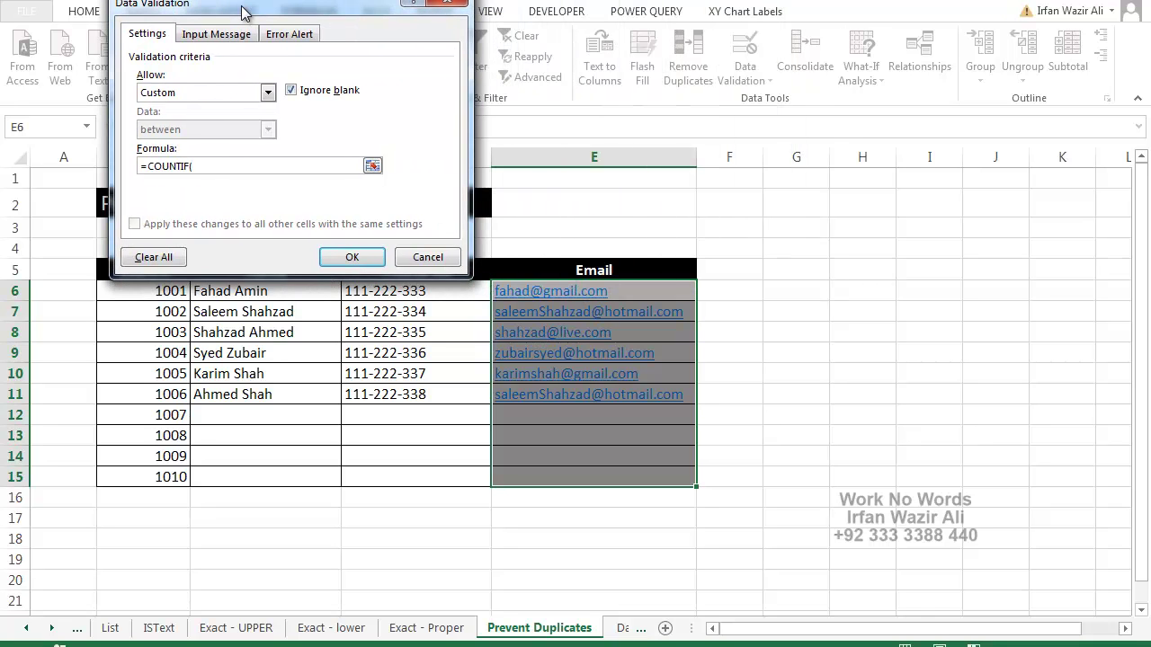
left_click_drag(650, 291, 646, 466)
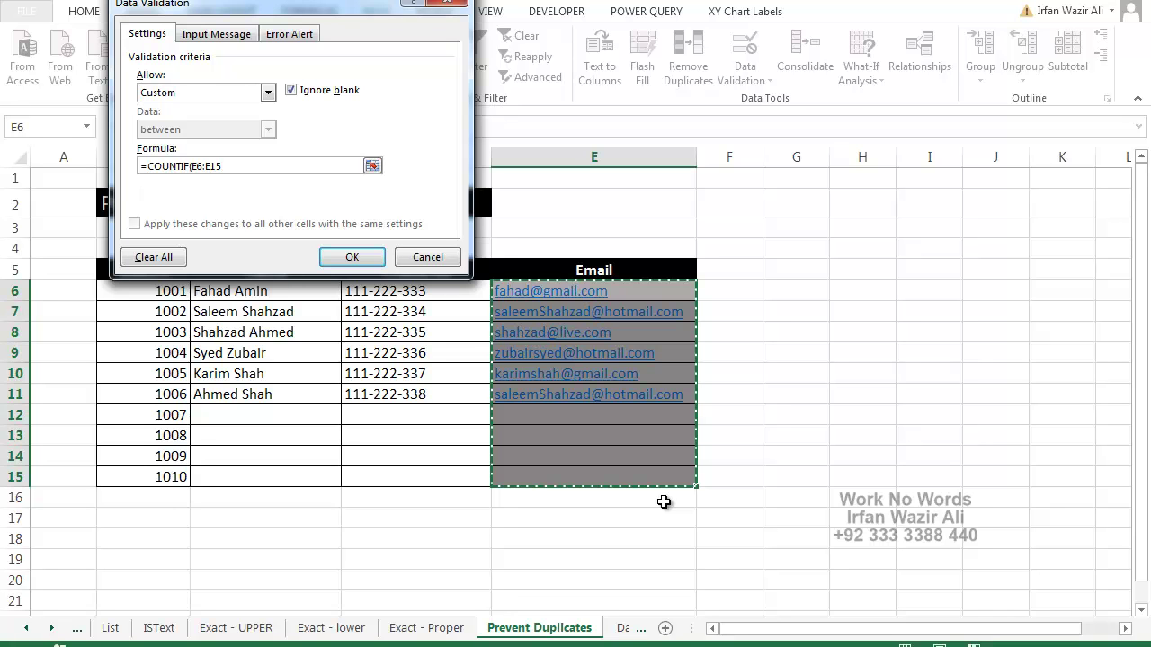
key("F4")
type(",")
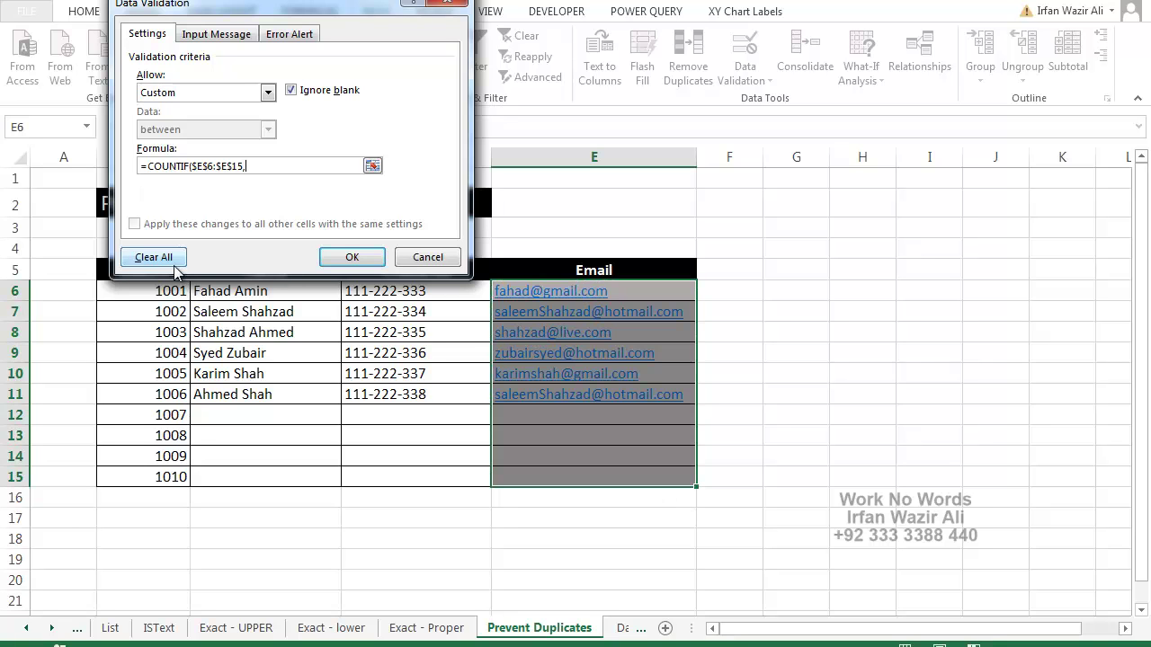
left_click(662, 292)
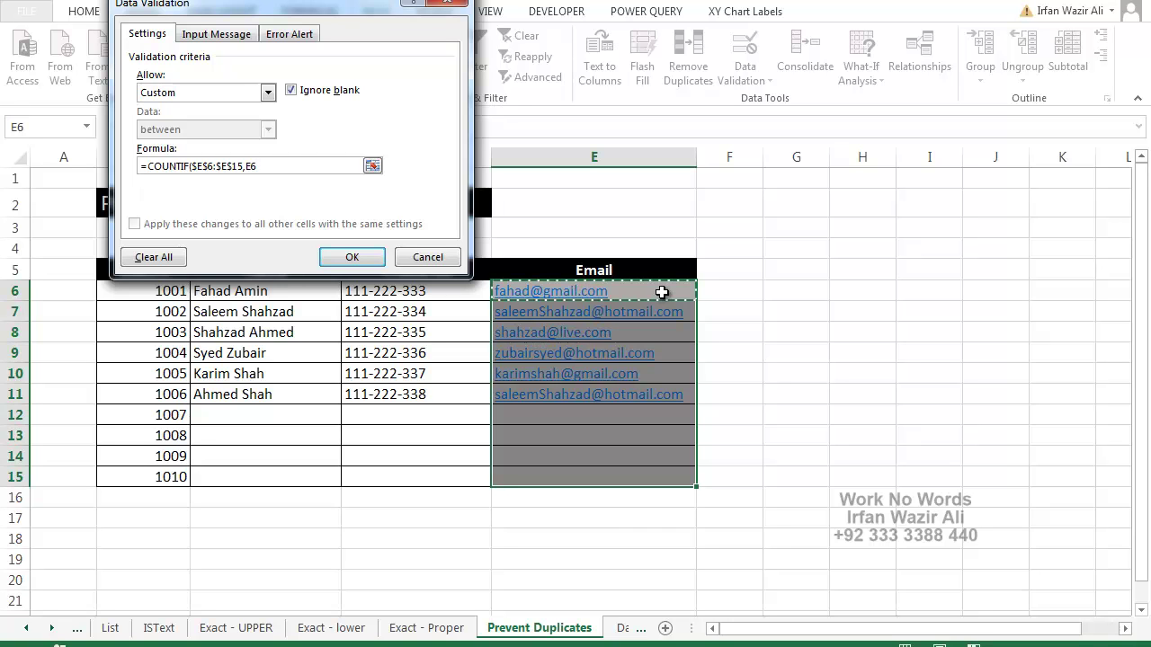
type(")=1")
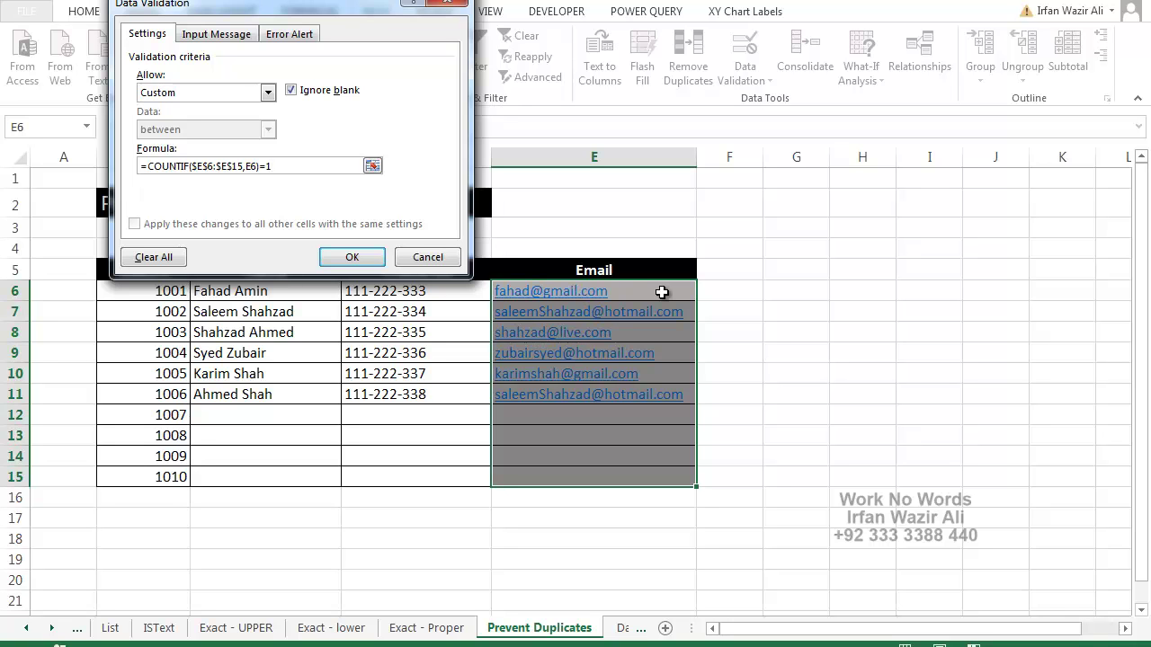
left_click(351, 257)
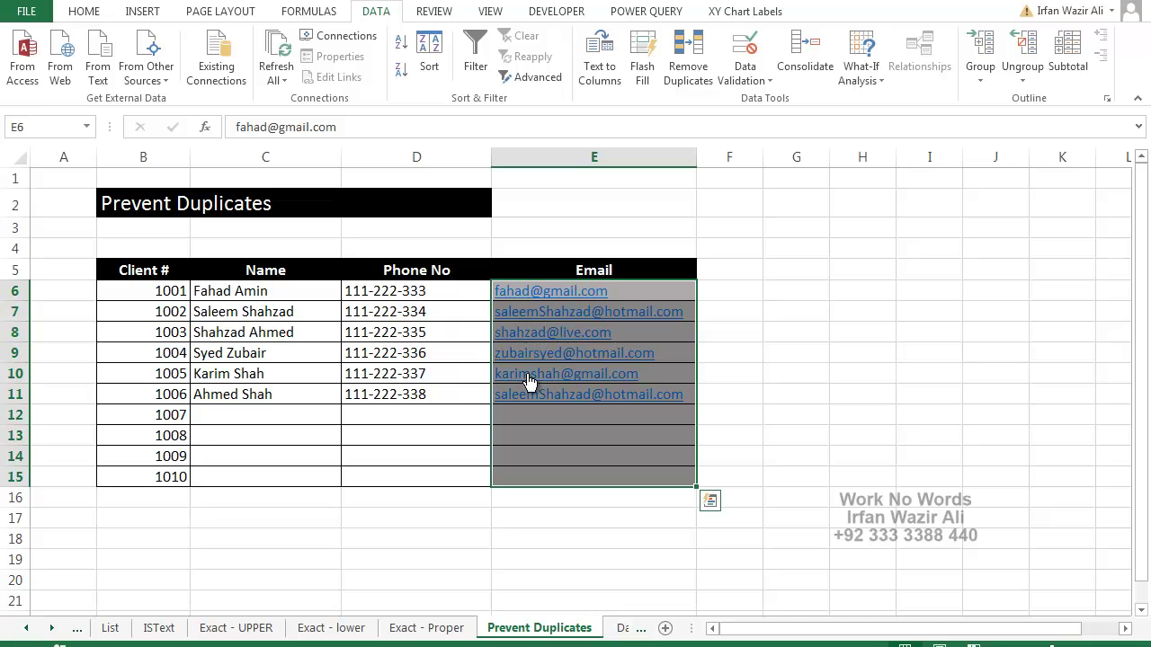
Enter a new email address in uppercase in cell E12
left_click(531, 411)
key("Return")
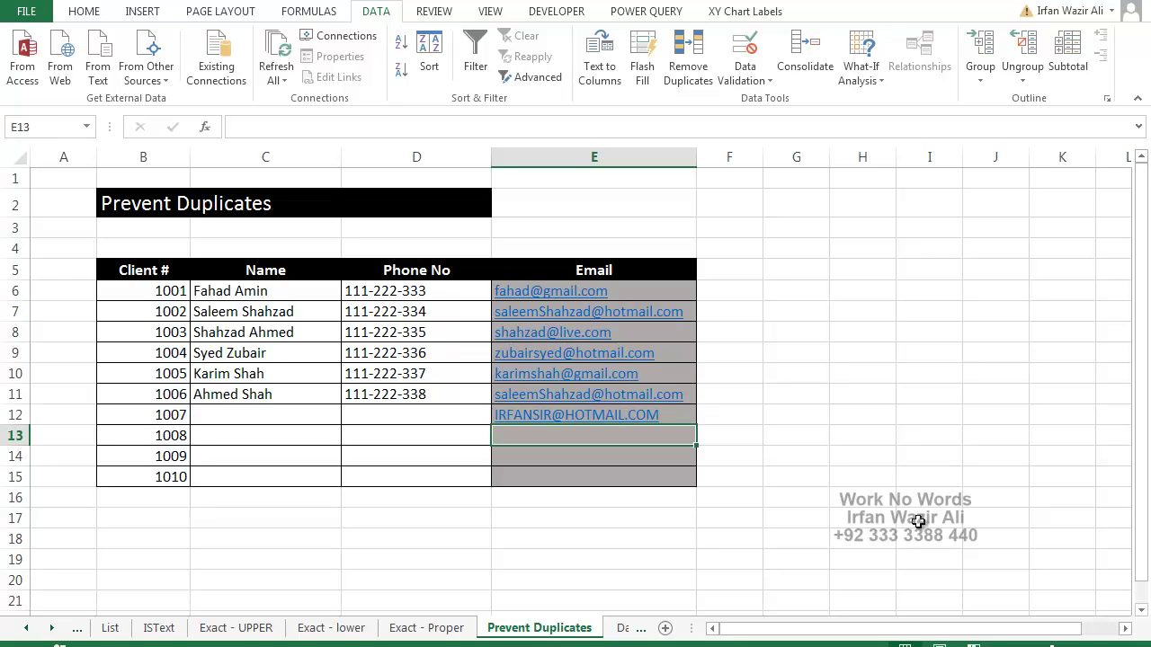
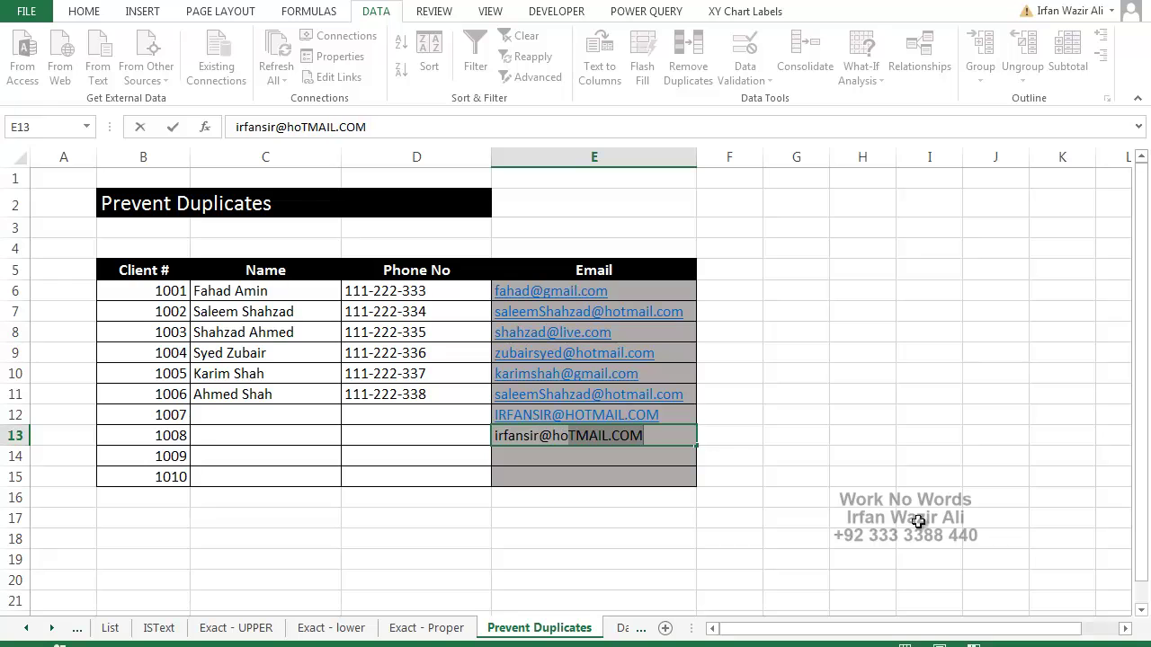
Enter the same email in lowercase in E13 and confirm it is rejected as a duplicate
key("Return")
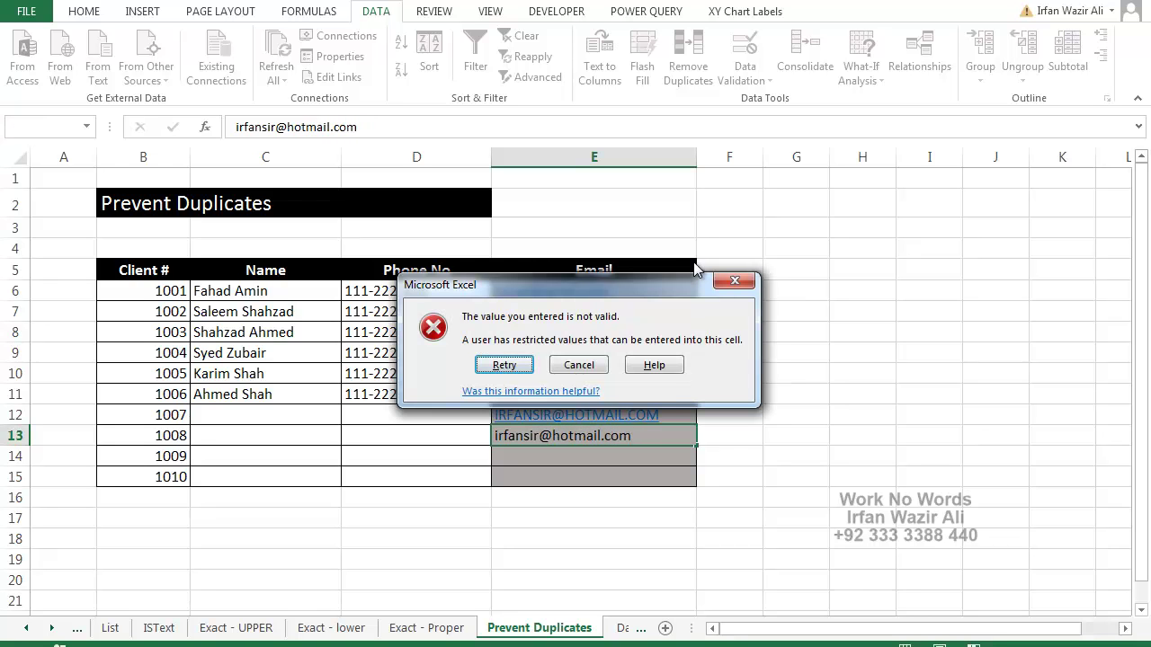
left_click_drag(642, 284, 650, 219)
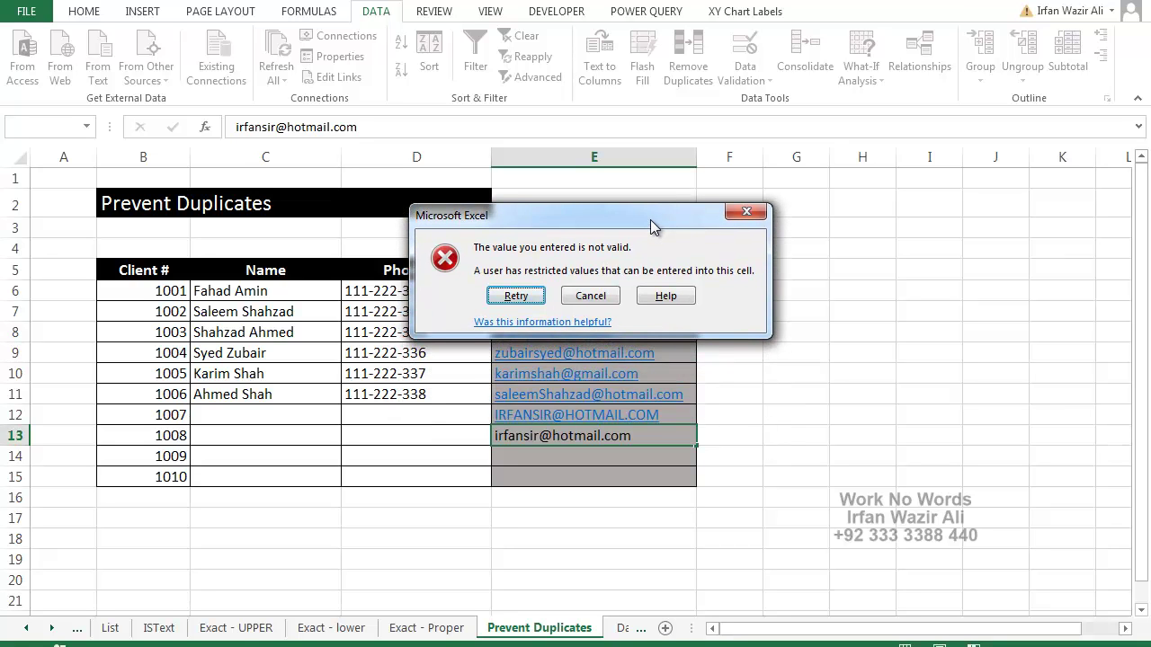